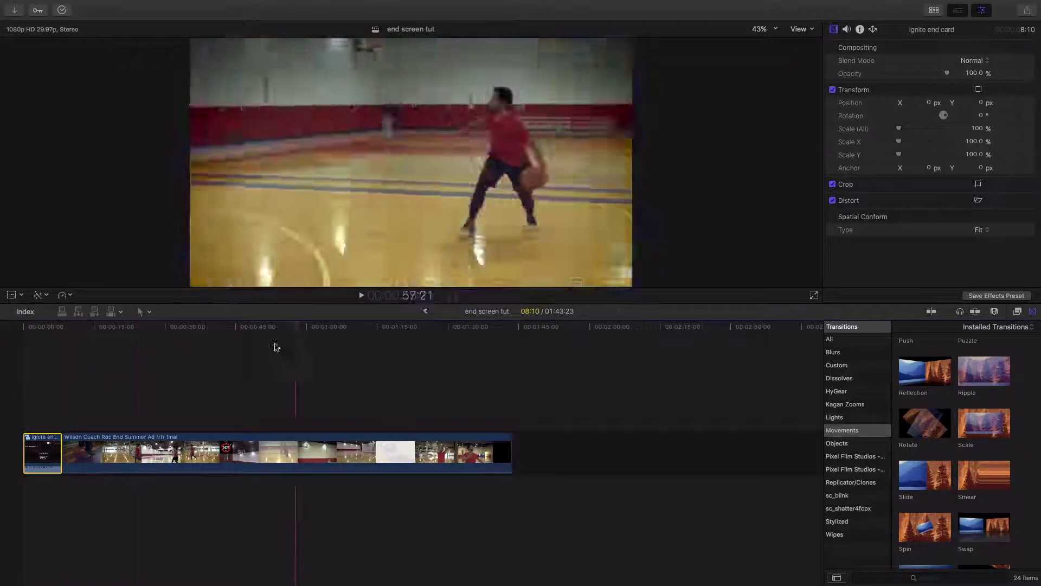
# Deselect the end card and select the Wilson Coach clip at the basketball-and-sneakers frame.
pyautogui.click(102, 346)
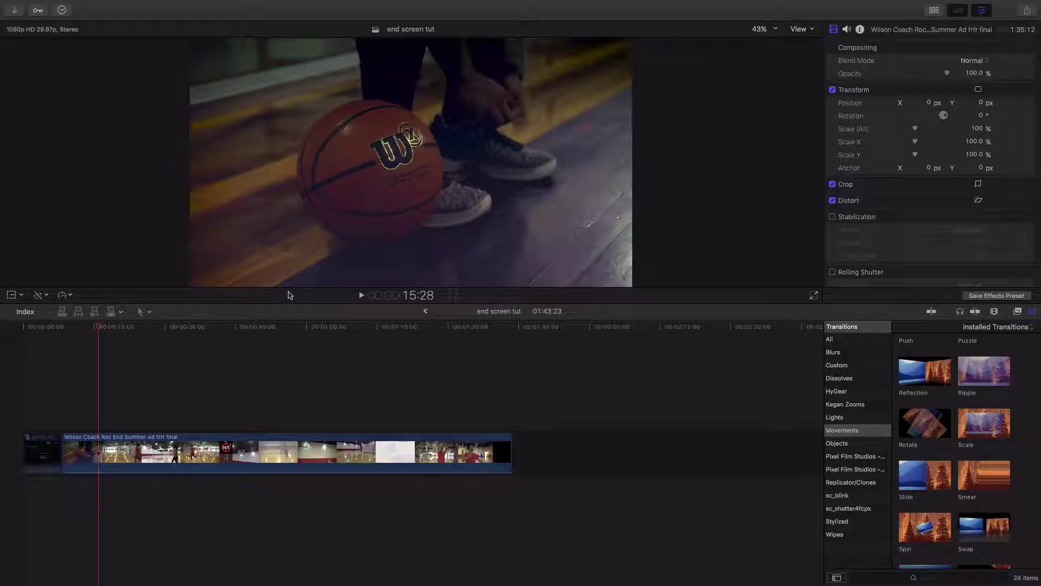
pyautogui.click(102, 449)
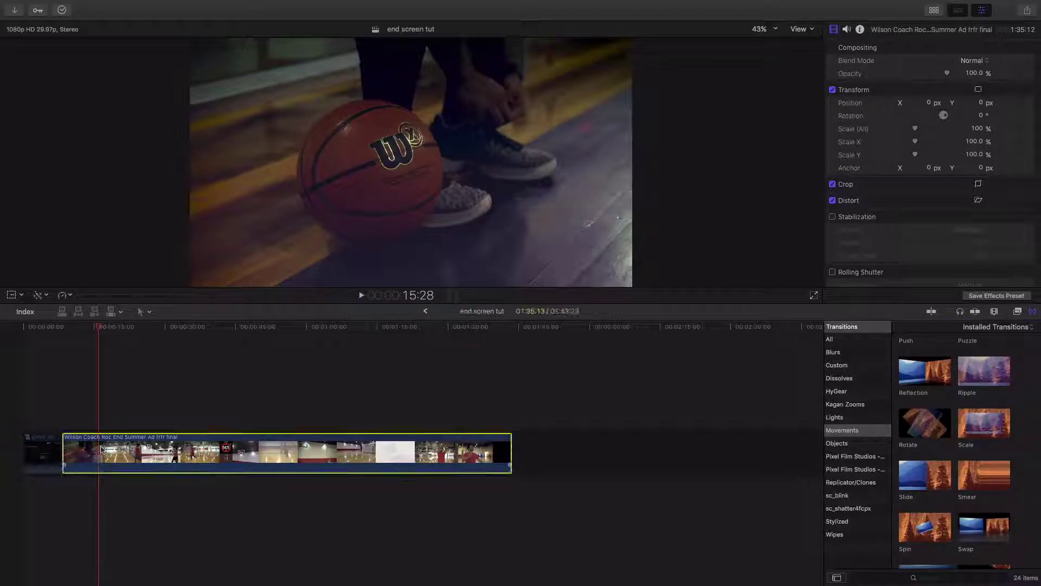
pyautogui.click(93, 5)
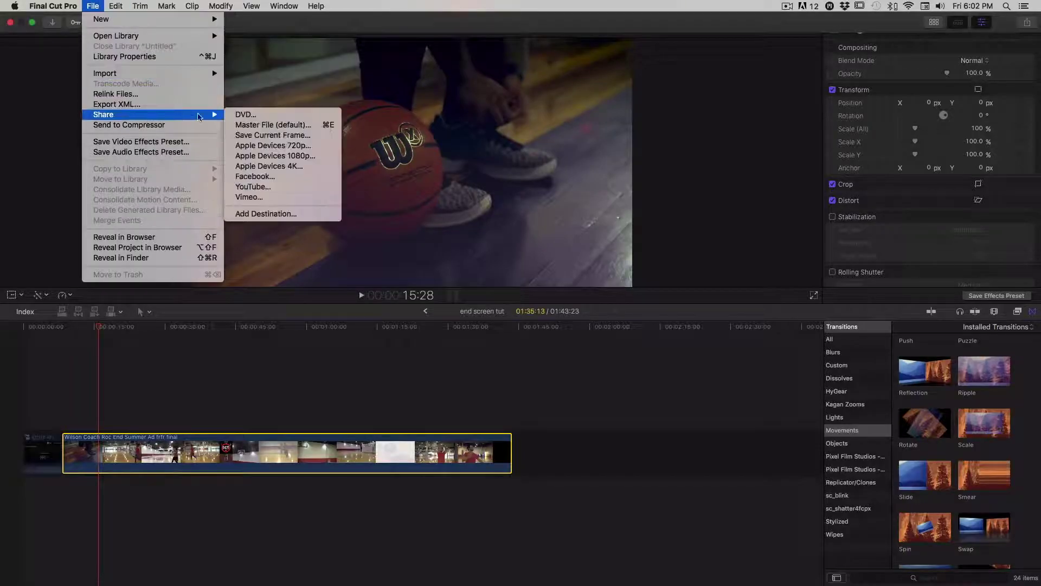
pyautogui.moveTo(117, 134)
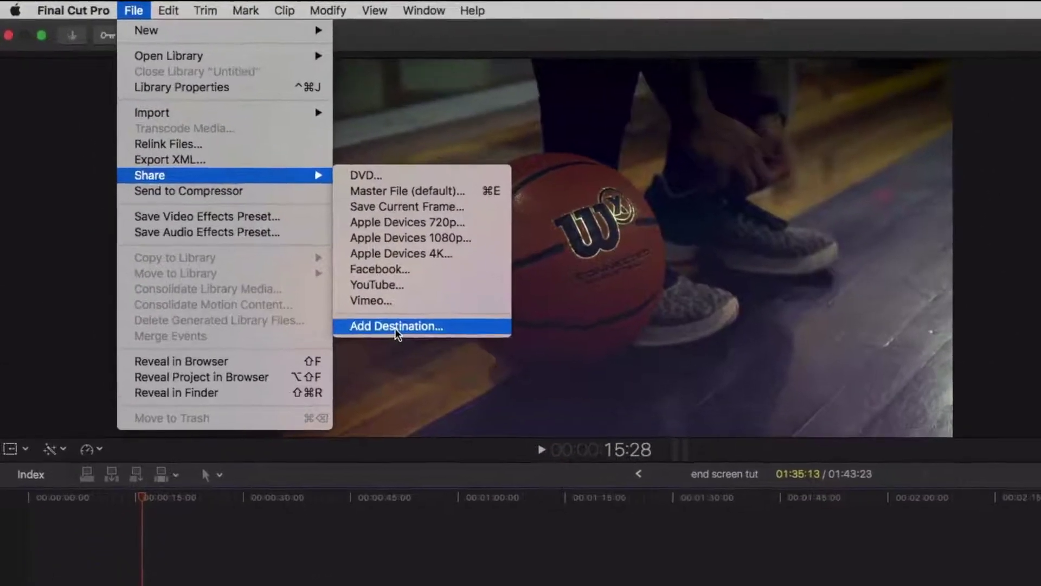
pyautogui.click(277, 224)
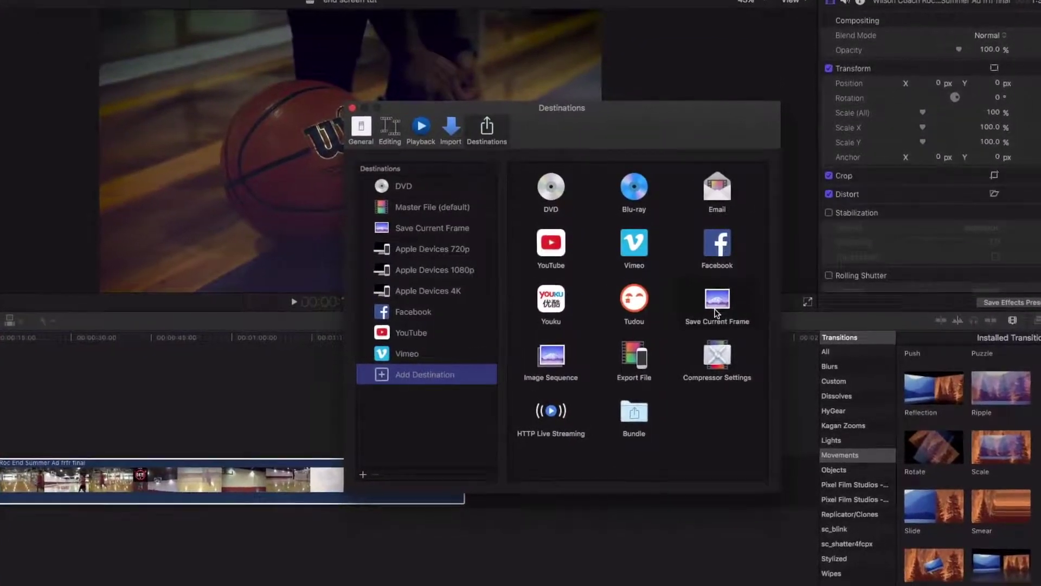
pyautogui.moveTo(719, 311); pyautogui.dragTo(649, 297)
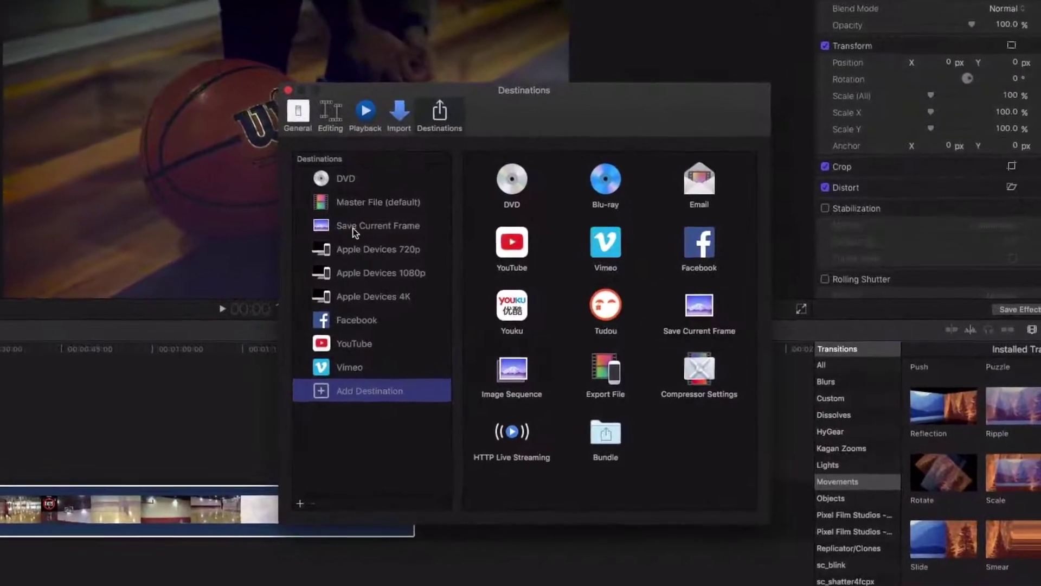
pyautogui.moveTo(649, 298); pyautogui.dragTo(370, 222)
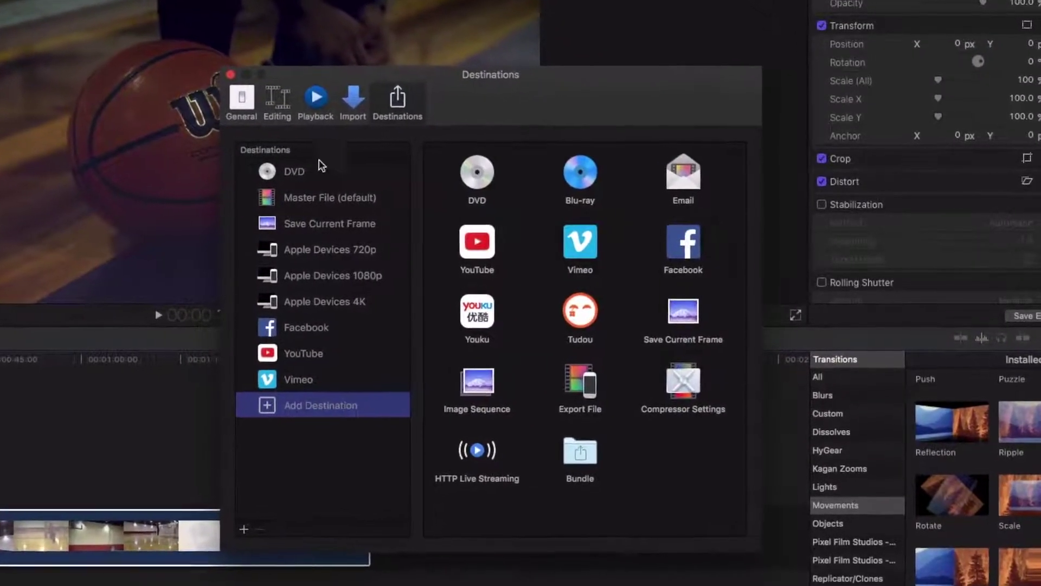
pyautogui.click(211, 74)
# Save the current frame as a PNG image titled 'end screen outo' to the Desktop.
pyautogui.click(93, 6)
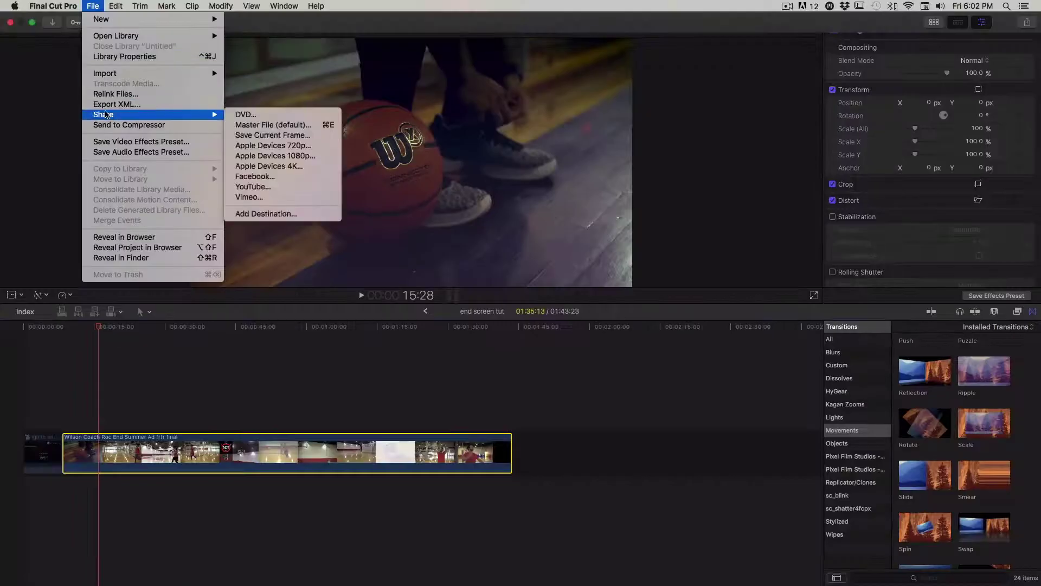
pyautogui.click(289, 135)
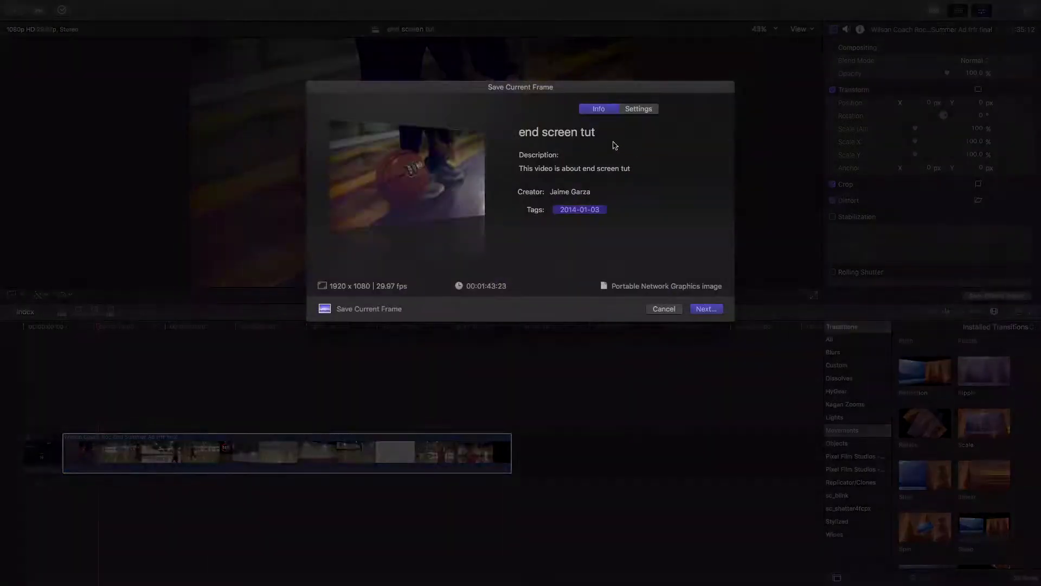
pyautogui.click(619, 133)
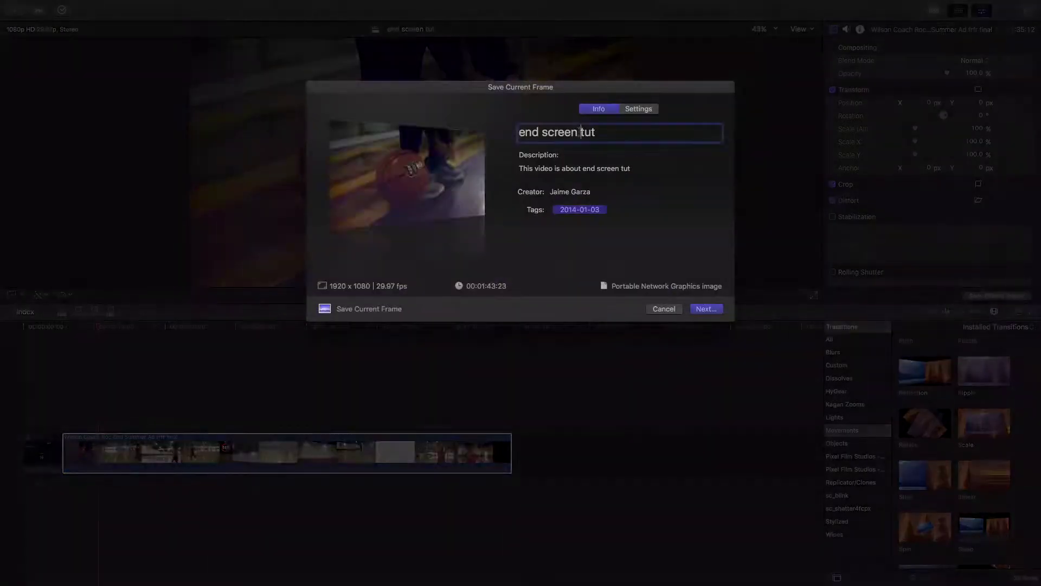
pyautogui.click(619, 132)
pyautogui.write('outo')
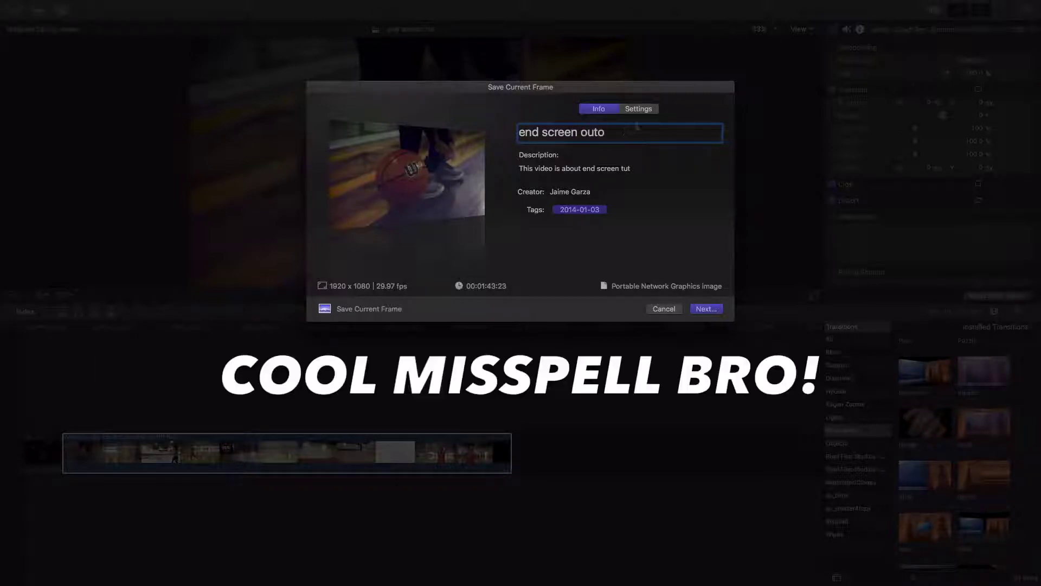
pyautogui.click(647, 112)
pyautogui.click(635, 154)
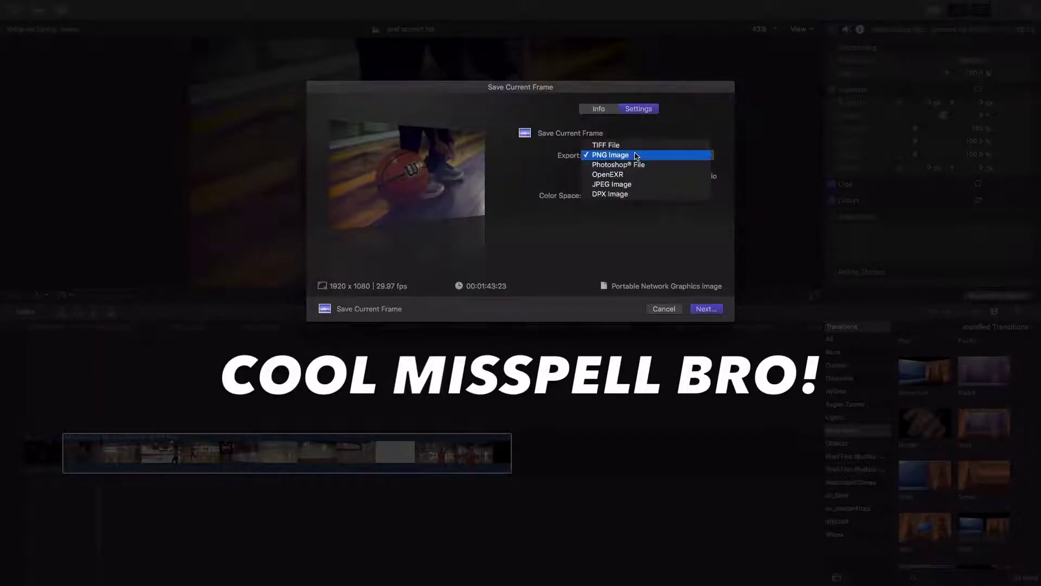
pyautogui.click(696, 157)
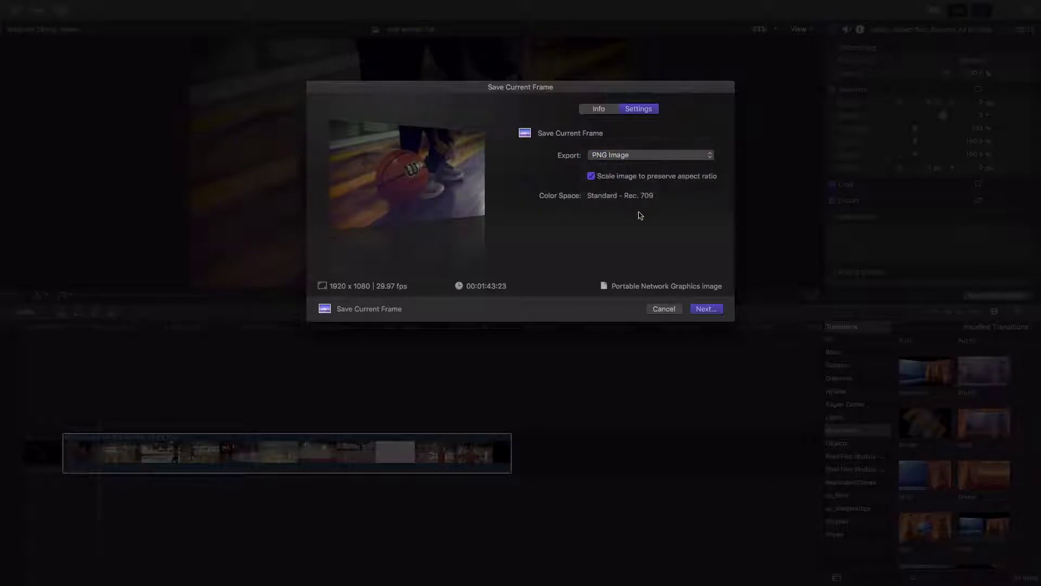
pyautogui.click(705, 310)
pyautogui.click(700, 368)
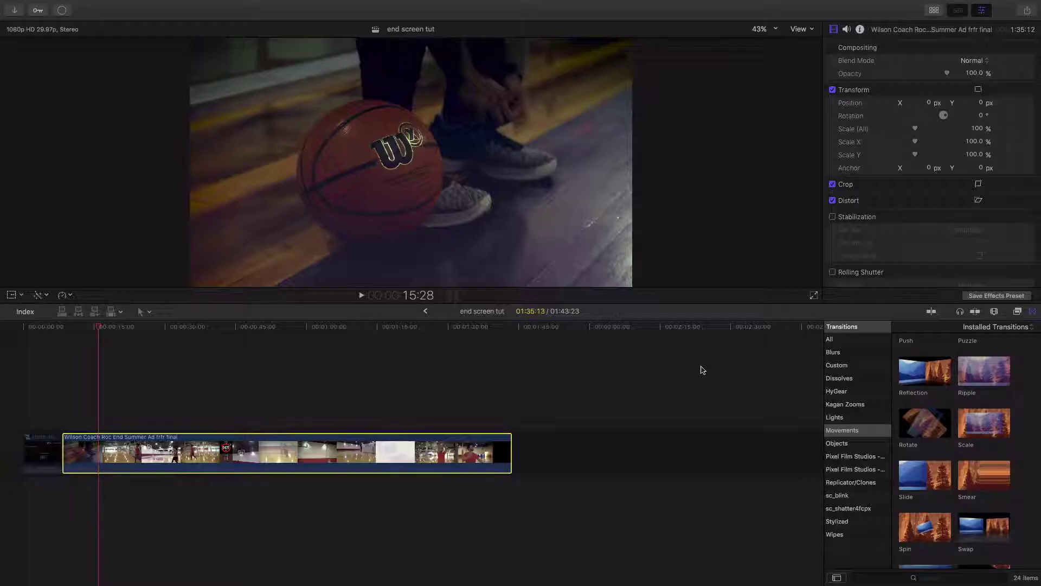
# Locate the imported basketball still at the end of the timeline.
pyautogui.click(507, 383)
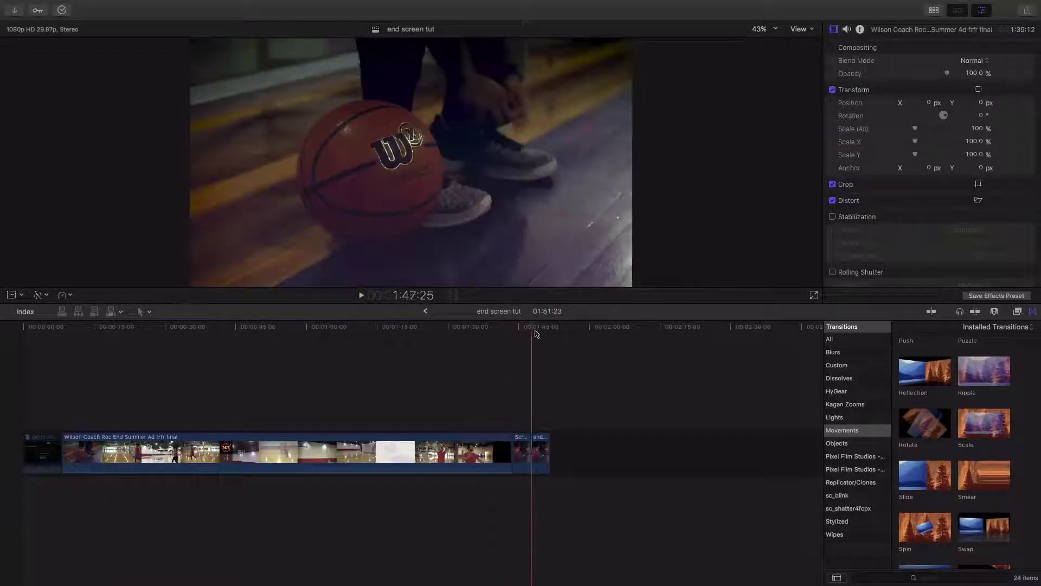
pyautogui.moveTo(506, 330)
pyautogui.mouseDown()
pyautogui.moveTo(548, 329)
pyautogui.moveTo(506, 333)
pyautogui.moveTo(546, 333)
pyautogui.moveTo(526, 336)
pyautogui.mouseUp()
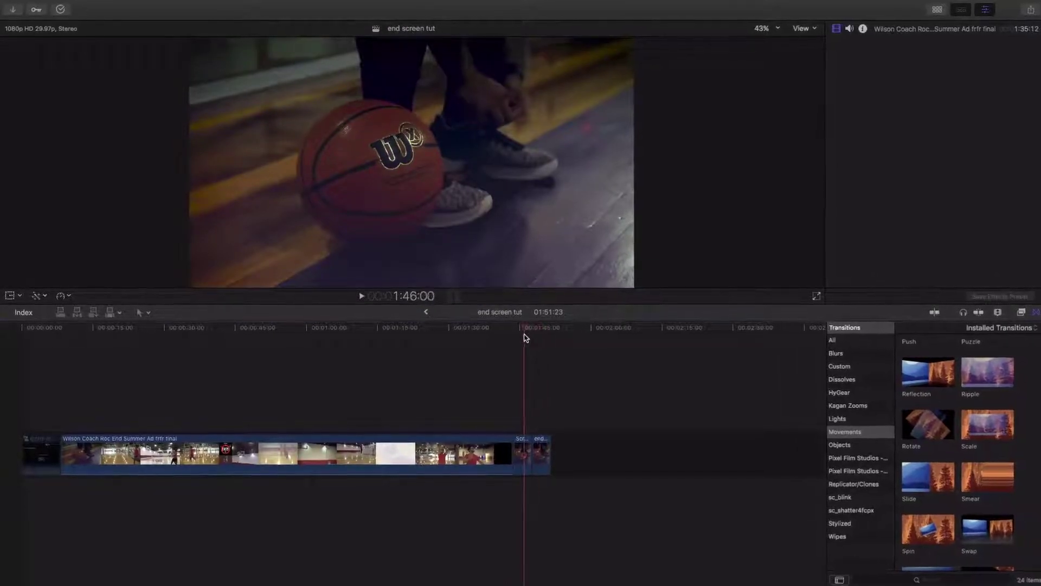
pyautogui.click(523, 427)
pyautogui.click(529, 452)
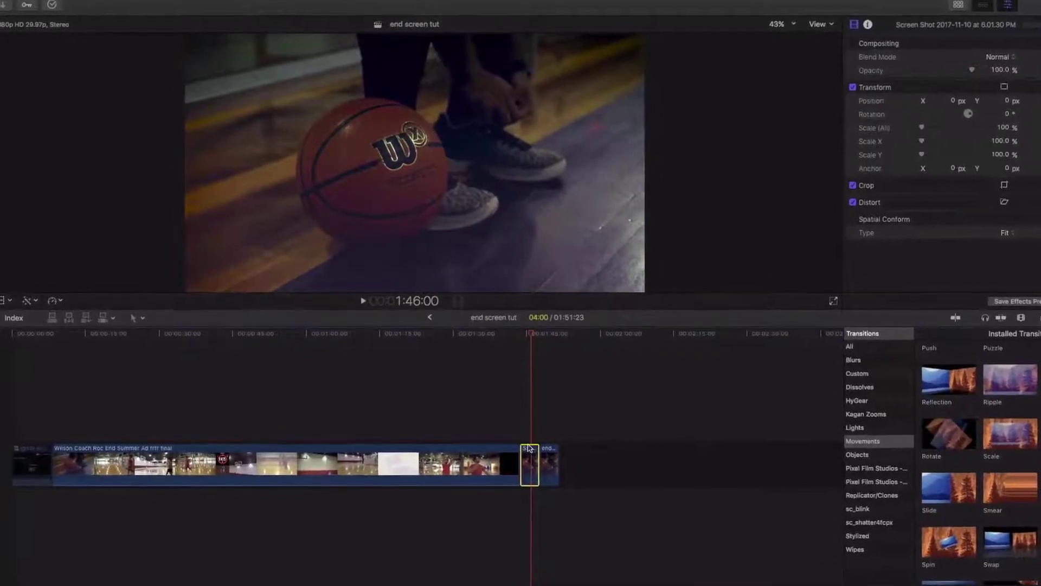
pyautogui.click(555, 427)
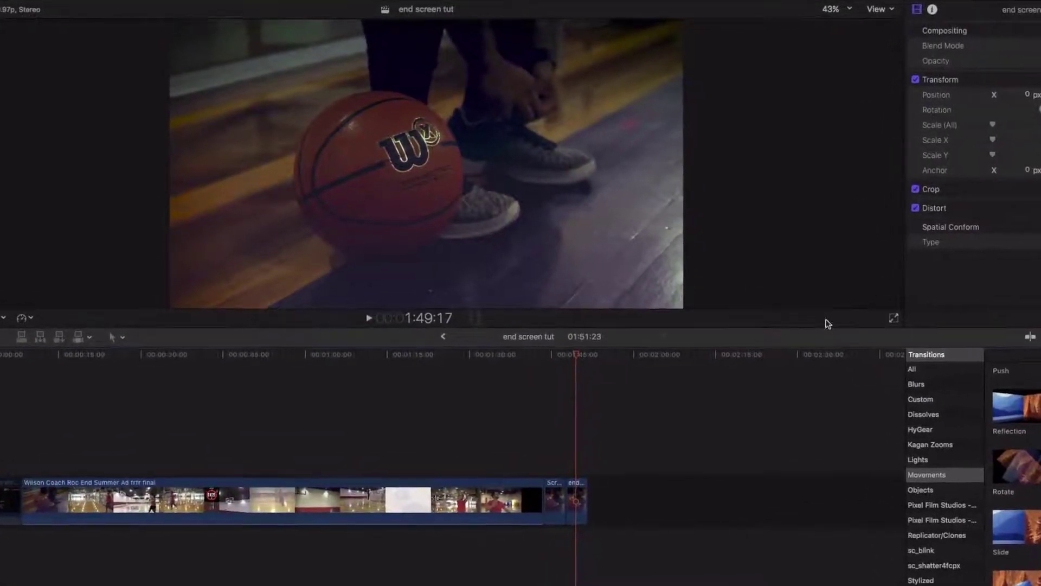
pyautogui.moveTo(569, 369)
pyautogui.mouseDown()
pyautogui.moveTo(607, 380)
pyautogui.moveTo(588, 384)
pyautogui.mouseUp()
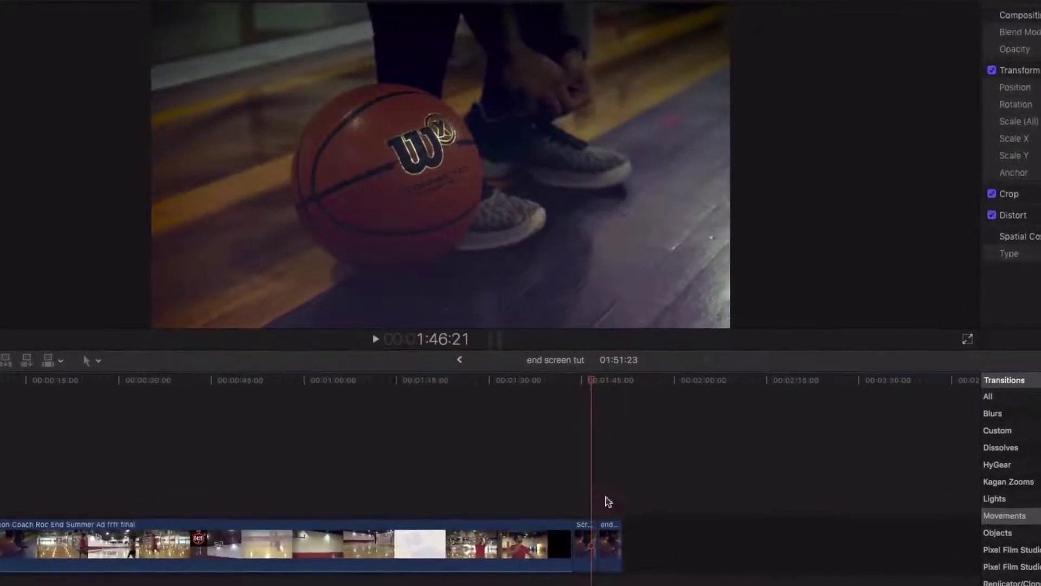
# Extend the still clip at the timeline end to about 16 seconds.
pyautogui.click(577, 530)
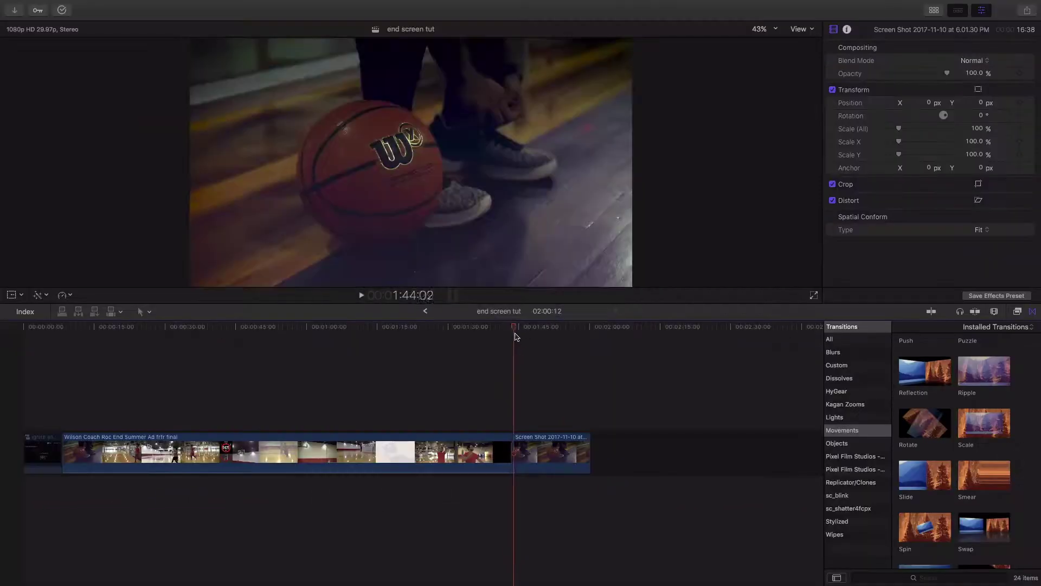
pyautogui.moveTo(515, 336); pyautogui.dragTo(592, 363)
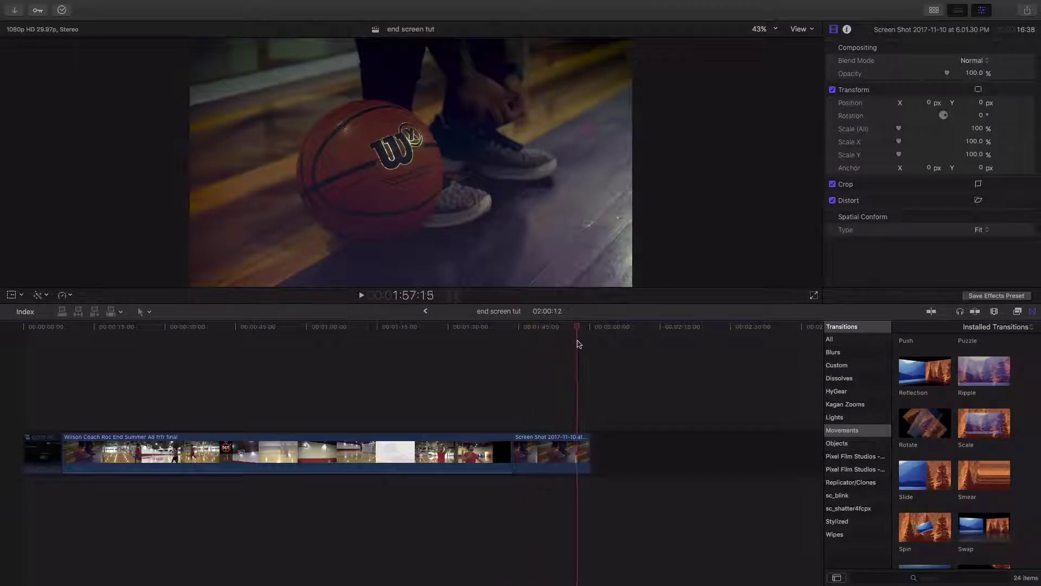
pyautogui.moveTo(587, 340); pyautogui.dragTo(513, 336)
pyautogui.click(535, 448)
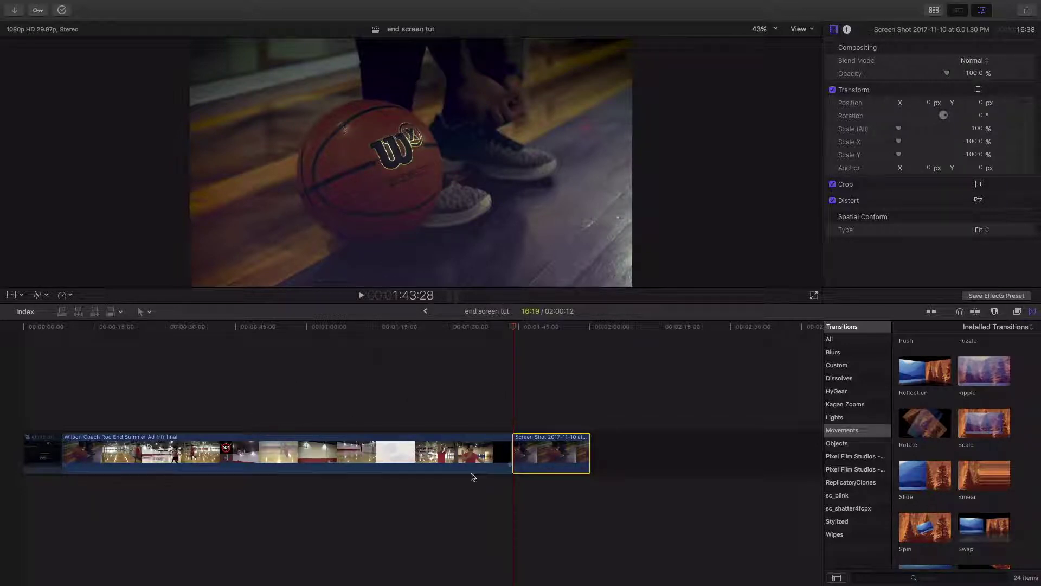
pyautogui.click(297, 451)
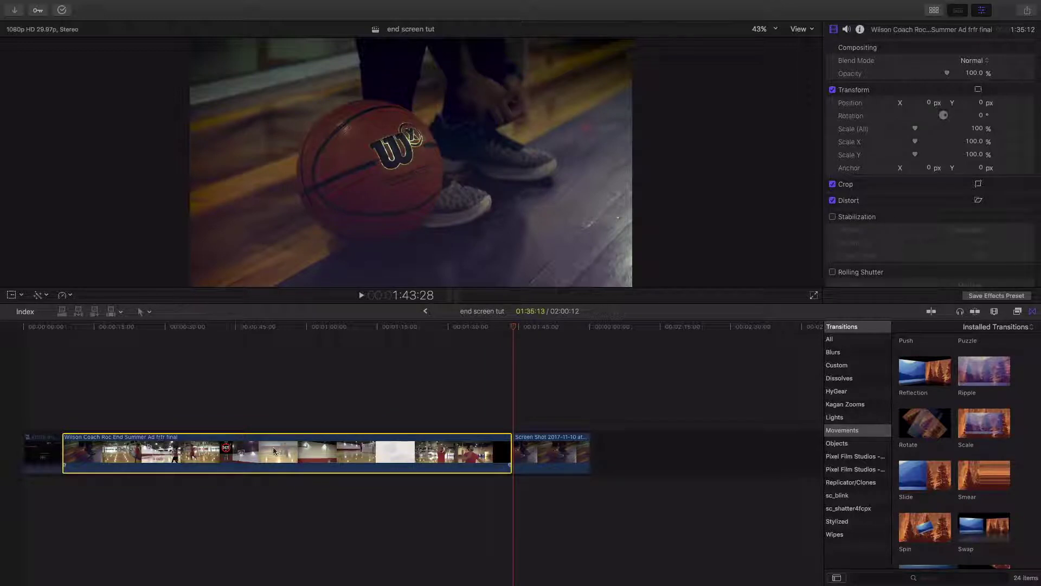
# Option-drag a copy of the Wilson clip onto an upper layer above the still.
pyautogui.keyDown('alt'); pyautogui.moveTo(212, 431); pyautogui.dragTo(211, 388); pyautogui.keyUp('alt')
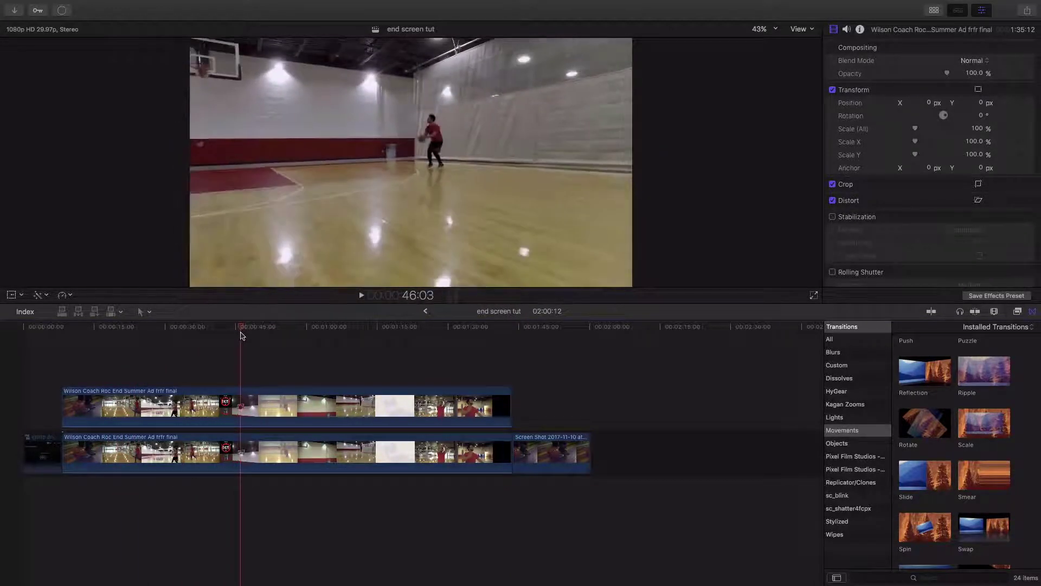
pyautogui.click(240, 398)
pyautogui.moveTo(239, 398); pyautogui.dragTo(540, 404)
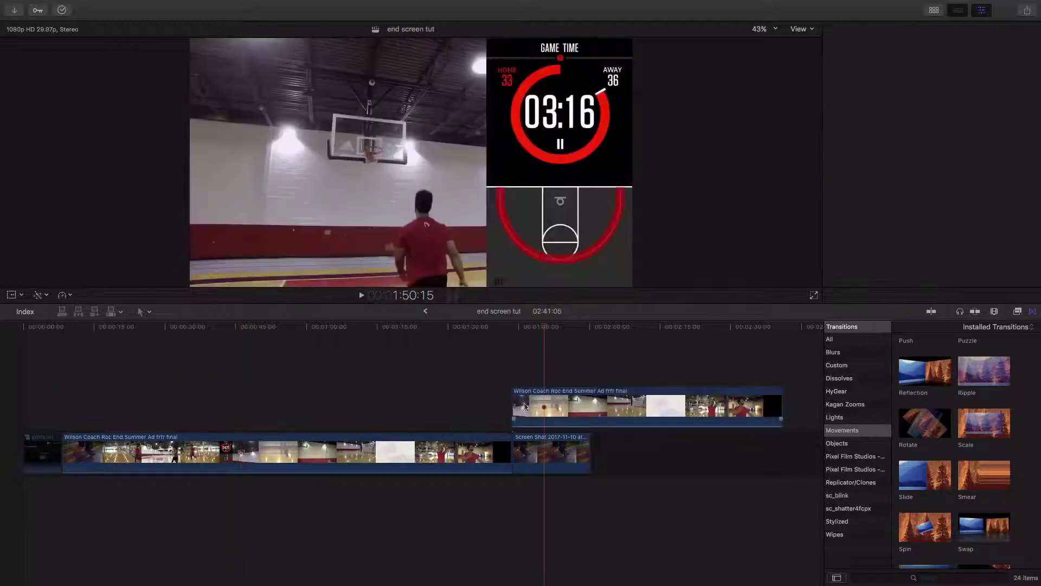
pyautogui.click(535, 334)
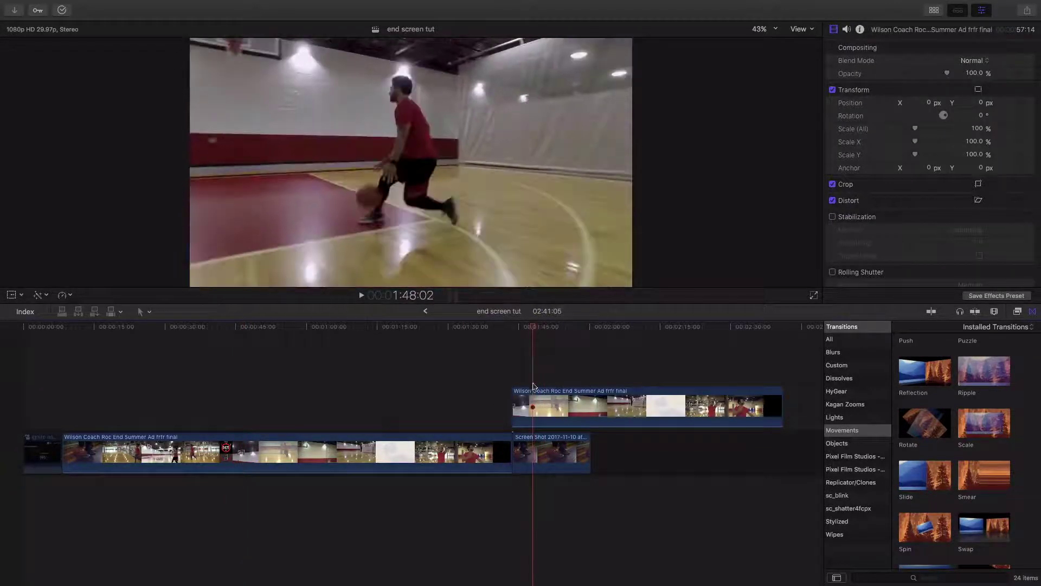
# Scale the copy to about 33% and place it to the right of the ball.
pyautogui.click(12, 295)
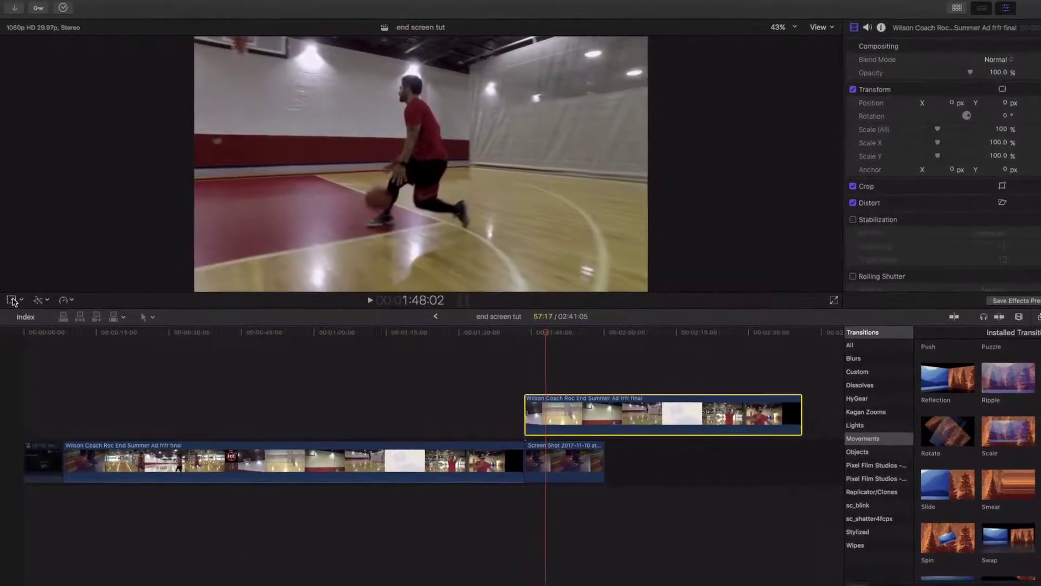
pyautogui.moveTo(218, 34)
pyautogui.mouseDown()
pyautogui.moveTo(353, 91)
pyautogui.moveTo(564, 146)
pyautogui.mouseUp()
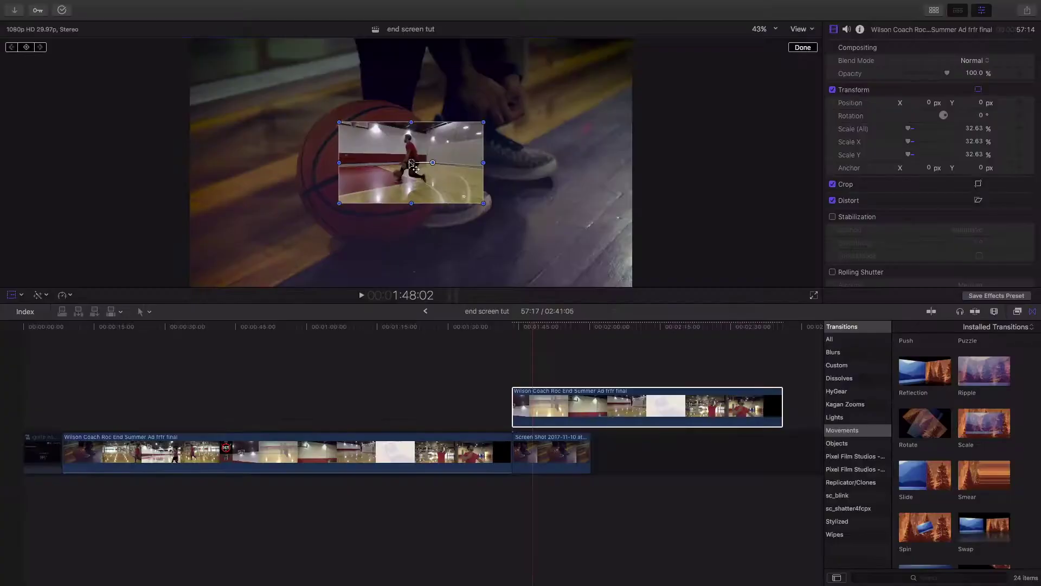
pyautogui.moveTo(410, 163)
pyautogui.mouseDown()
pyautogui.moveTo(521, 204)
pyautogui.moveTo(537, 169)
pyautogui.mouseUp()
pyautogui.click(803, 48)
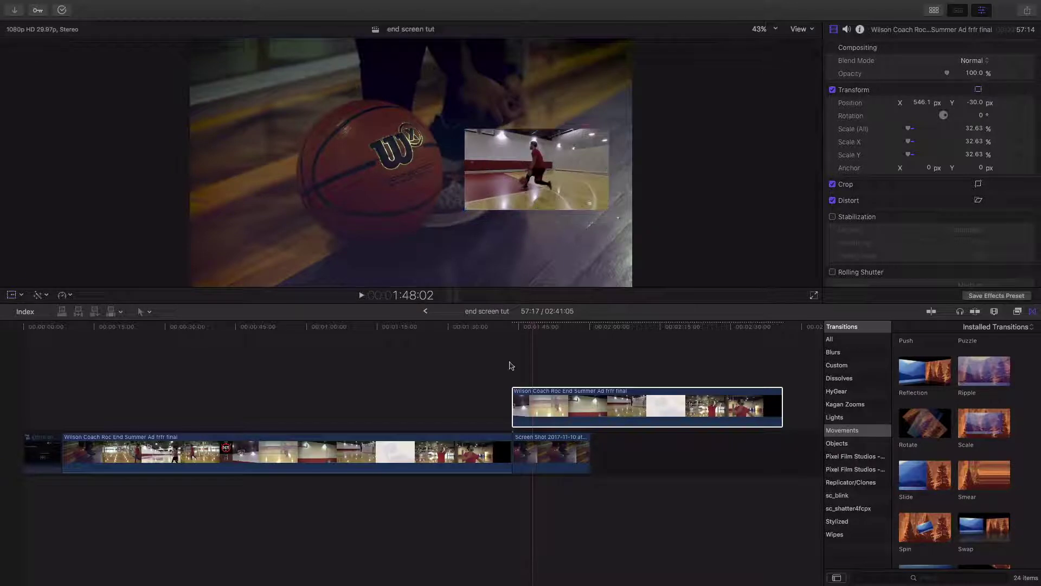
# Blade the copy where the still ends and delete the overhanging part.
pyautogui.press('super+equal')
pyautogui.press('super+equal')
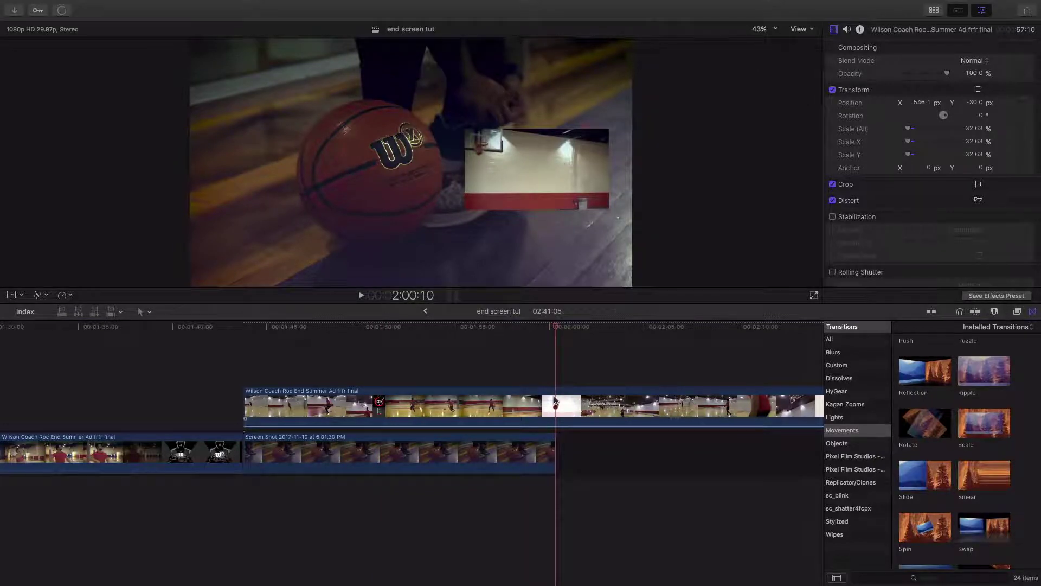
pyautogui.press('super+b')
pyautogui.click(581, 397)
pyautogui.press('Delete')
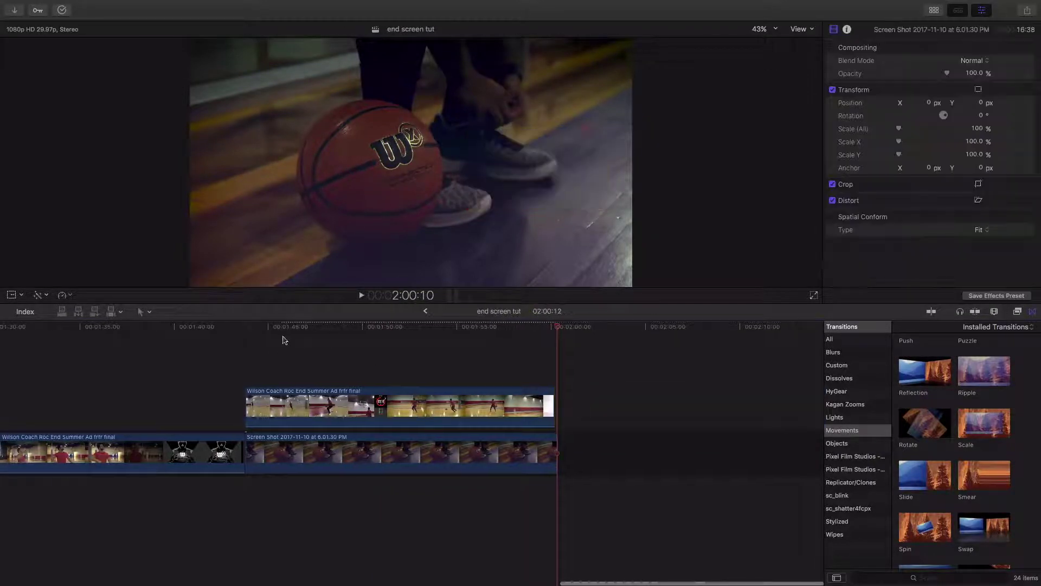
pyautogui.click(272, 374)
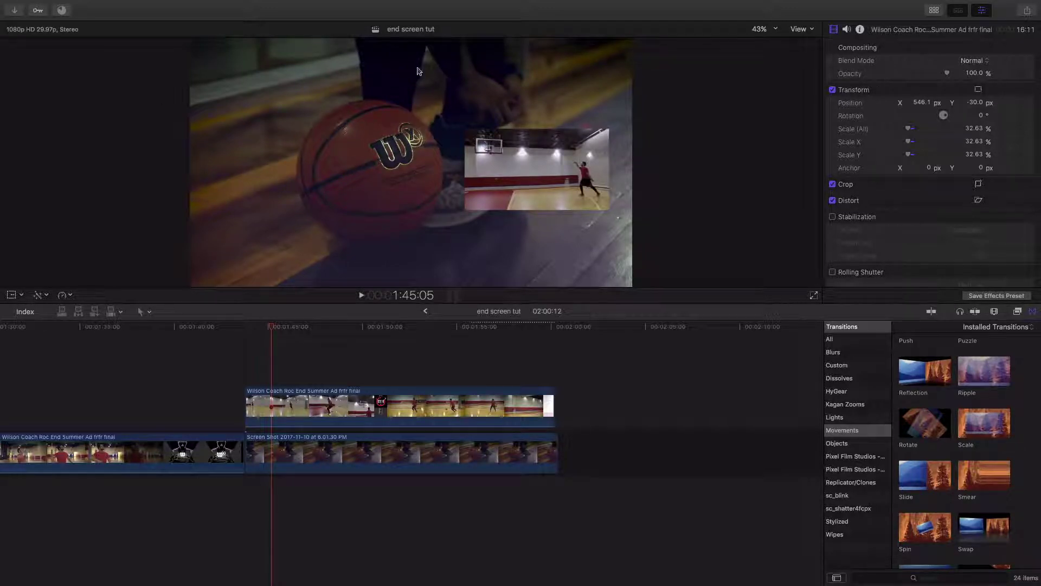
# Add a Basic Title from the Titles browser above the outro clips.
pyautogui.click(941, 13)
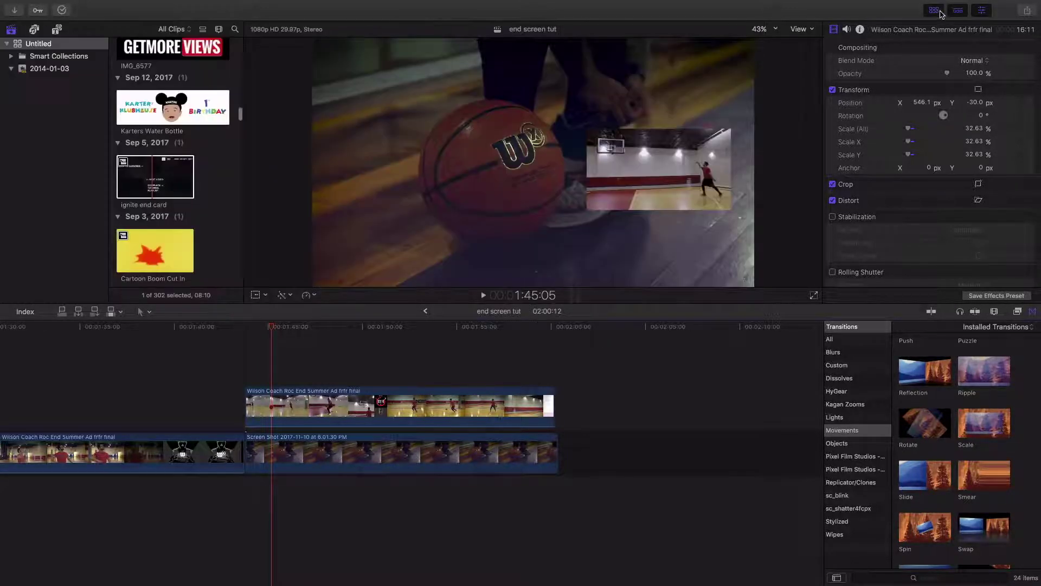
pyautogui.click(56, 31)
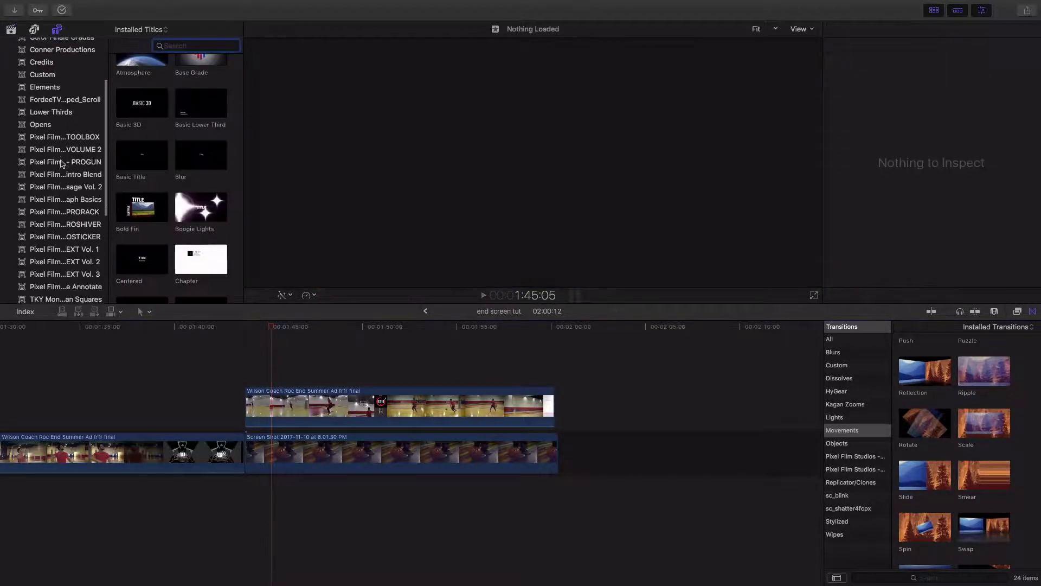
pyautogui.scroll(-5, 49, 204)
pyautogui.scroll(-2, 46, 217)
pyautogui.click(45, 215)
pyautogui.scroll(7, 41, 163)
pyautogui.click(34, 45)
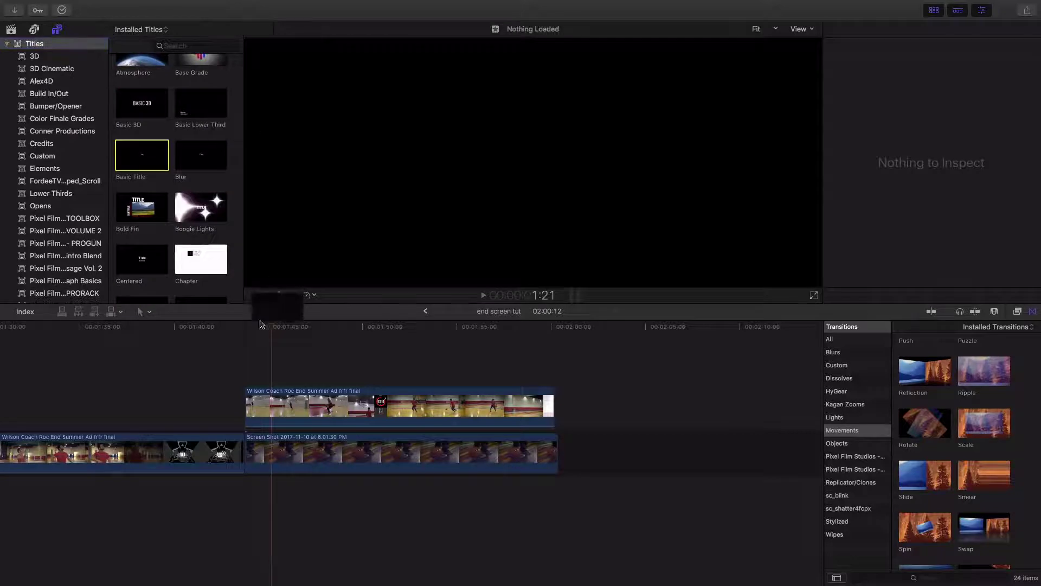
pyautogui.moveTo(136, 162); pyautogui.dragTo(259, 377)
pyautogui.press('ctrl+super+1')
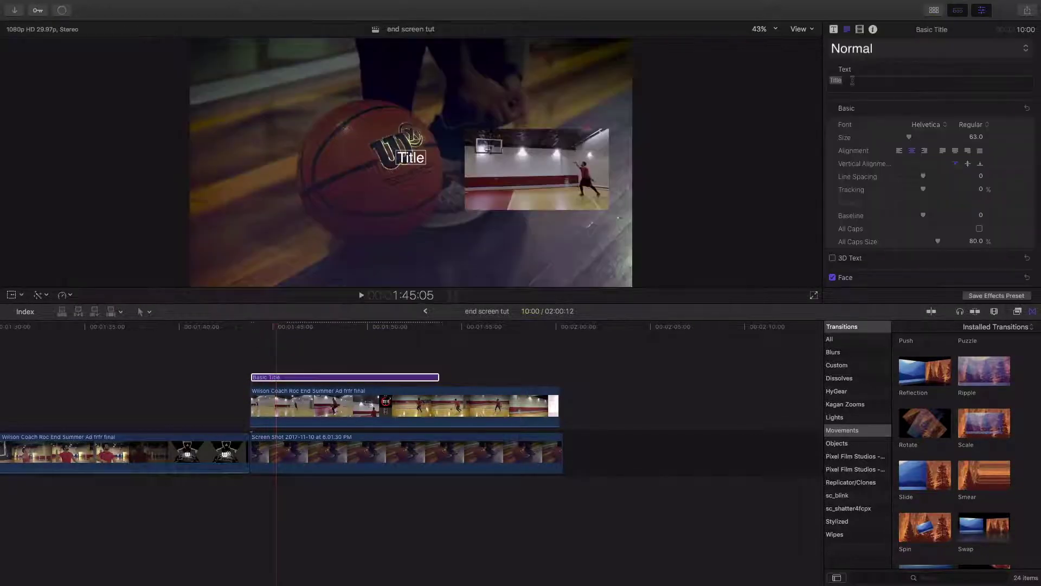
# Change the title to SUBSCRIBE, apply the Heavy 2D style, and move it lower-left.
pyautogui.doubleClick(852, 79)
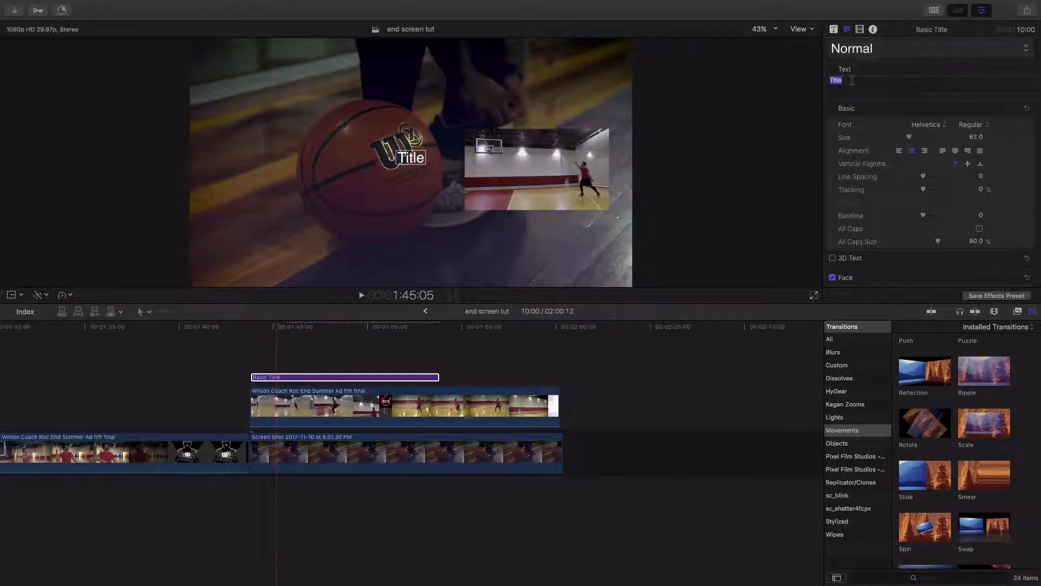
pyautogui.write('SUBSCRIB')
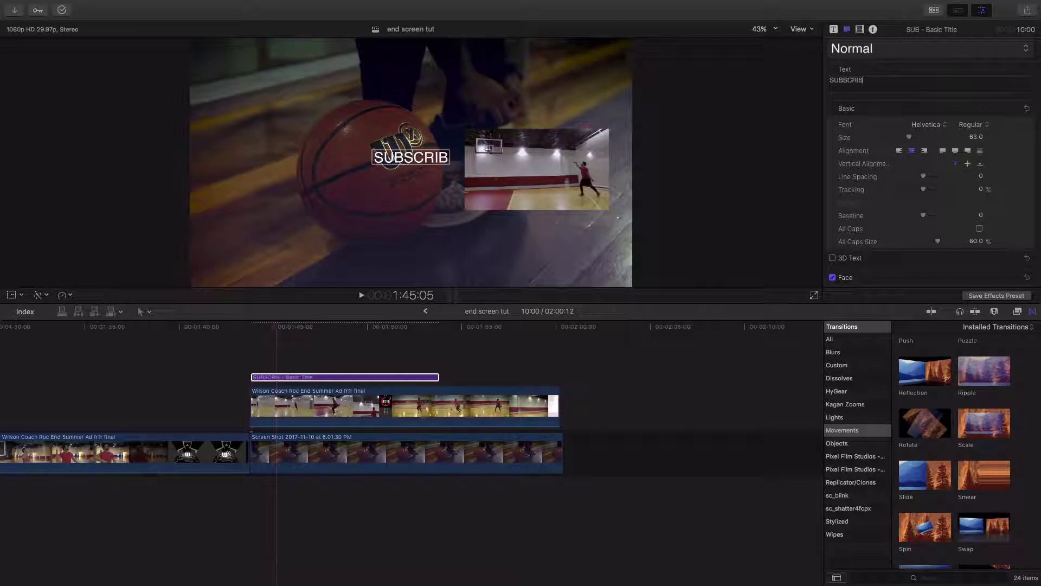
pyautogui.write('E')
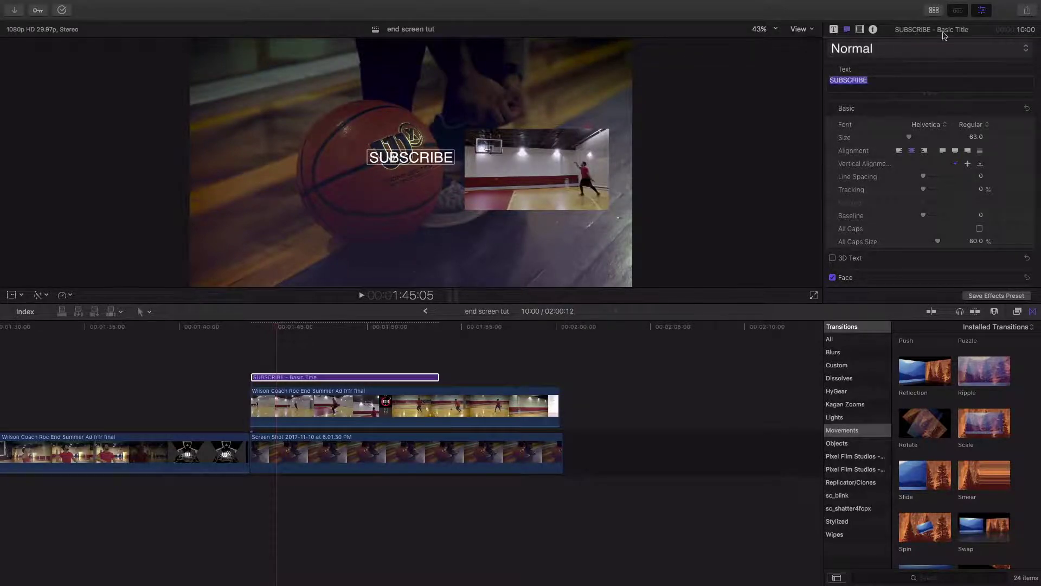
pyautogui.click(1025, 49)
pyautogui.moveTo(779, 103)
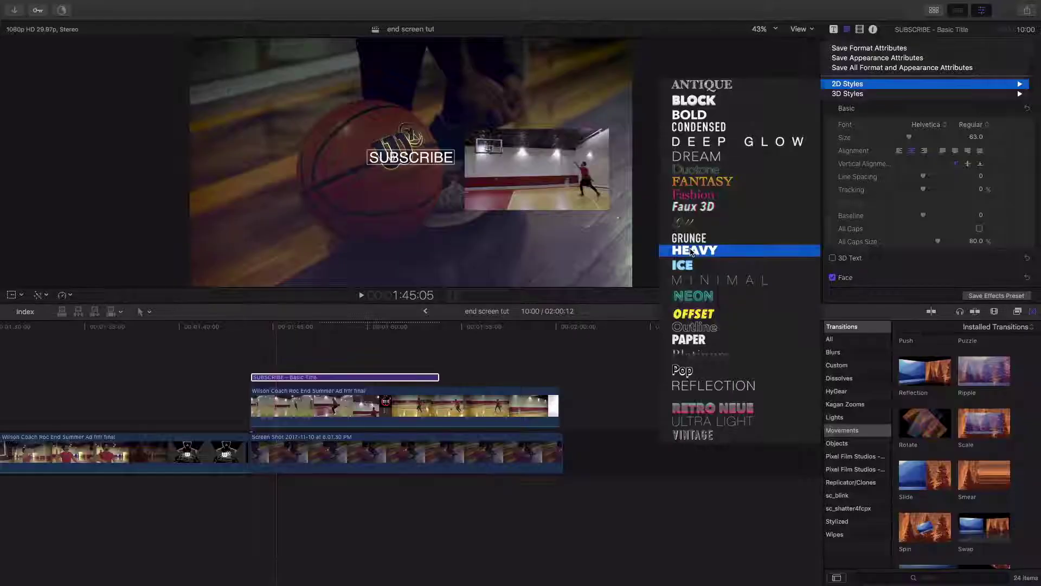
pyautogui.click(687, 249)
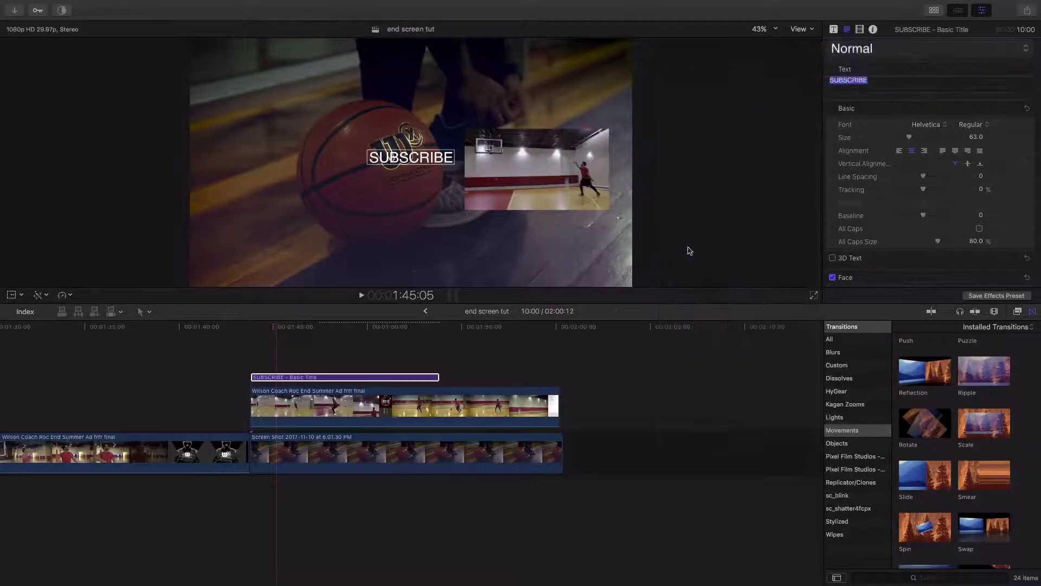
pyautogui.moveTo(435, 163)
pyautogui.mouseDown()
pyautogui.moveTo(290, 266)
pyautogui.moveTo(275, 255)
pyautogui.mouseUp()
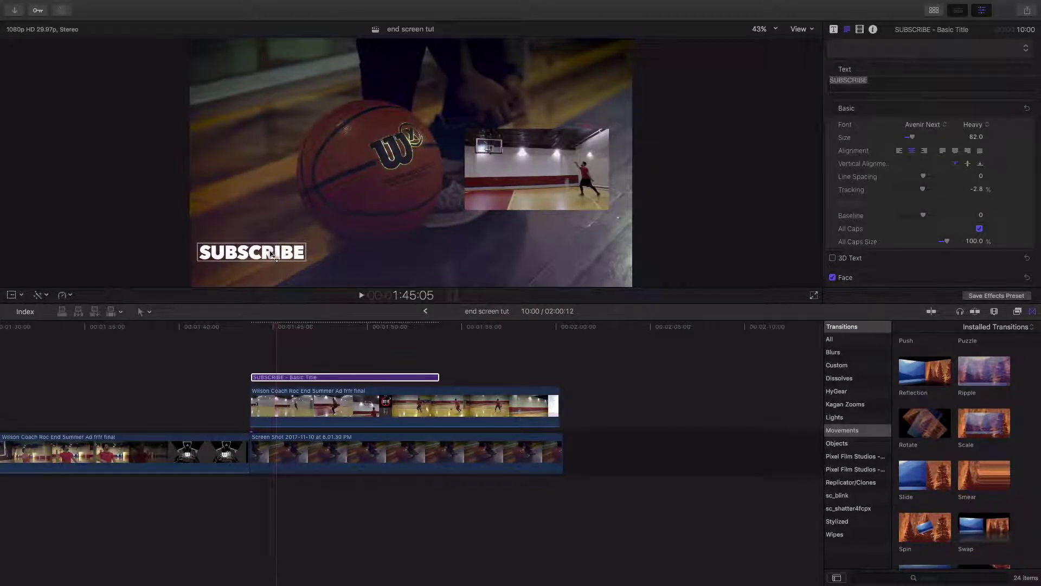
pyautogui.click(252, 364)
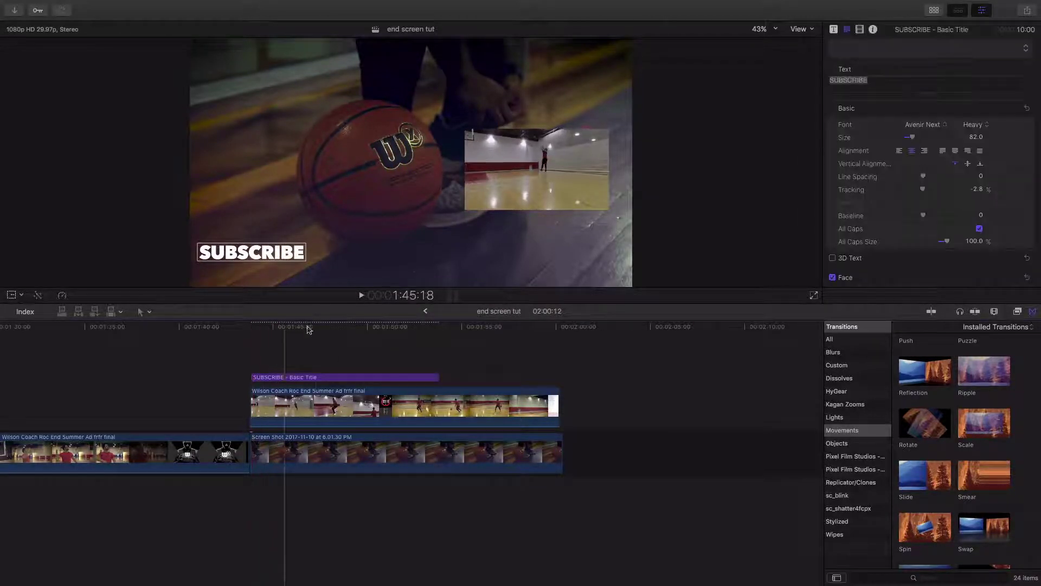
# Extend the SUBSCRIBE title clip to the end of the outro.
pyautogui.moveTo(439, 376); pyautogui.dragTo(560, 372)
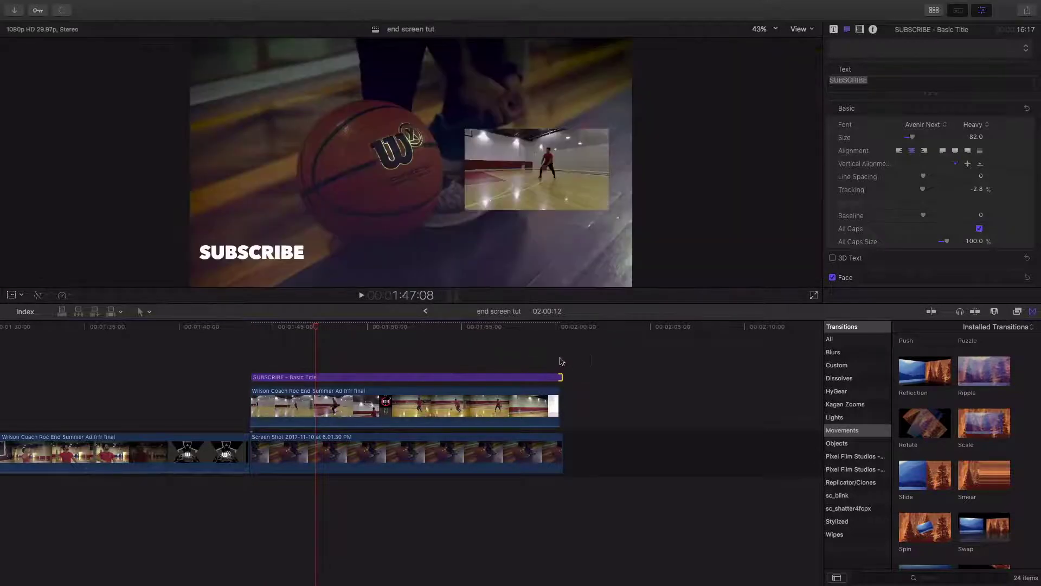
pyautogui.press('super+equal')
pyautogui.press('super+equal')
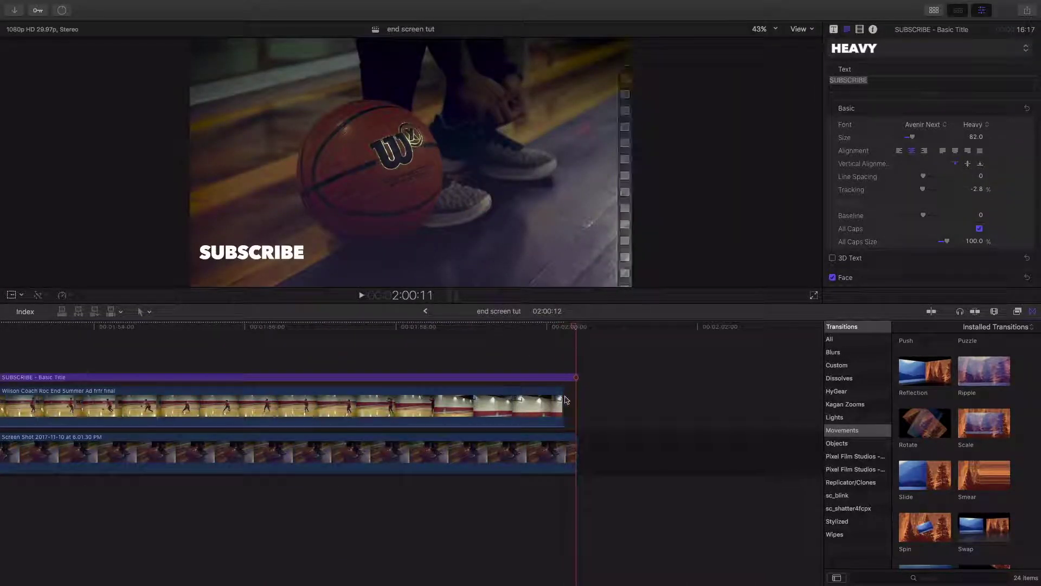
pyautogui.moveTo(565, 400); pyautogui.dragTo(575, 399)
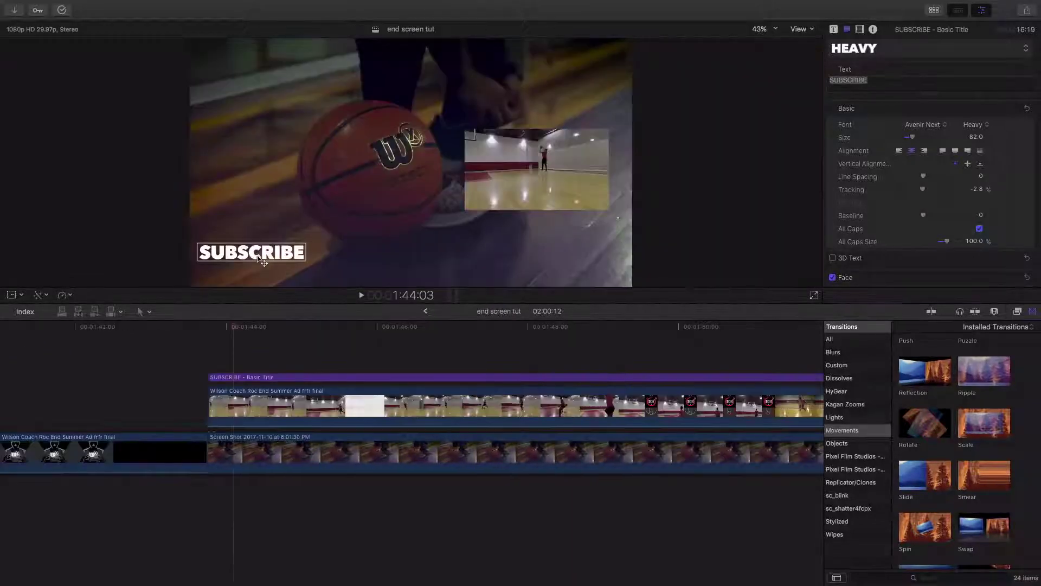
pyautogui.click(210, 367)
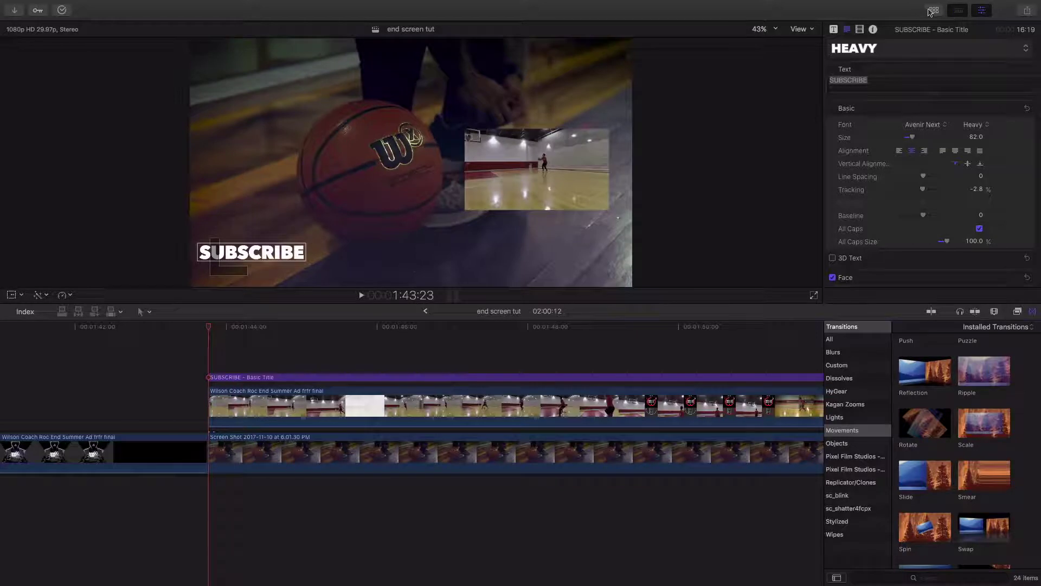
# Add a Custom solid from Generators > Solids above the SUBSCRIBE title.
pyautogui.click(931, 11)
pyautogui.scroll(-5, 67, 112)
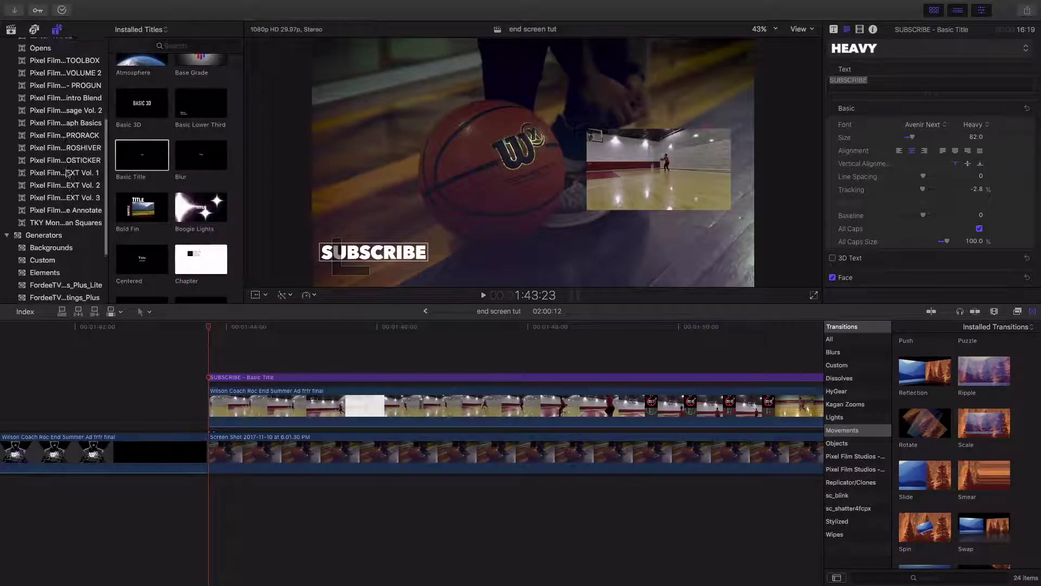
pyautogui.scroll(-2, 48, 215)
pyautogui.click(45, 196)
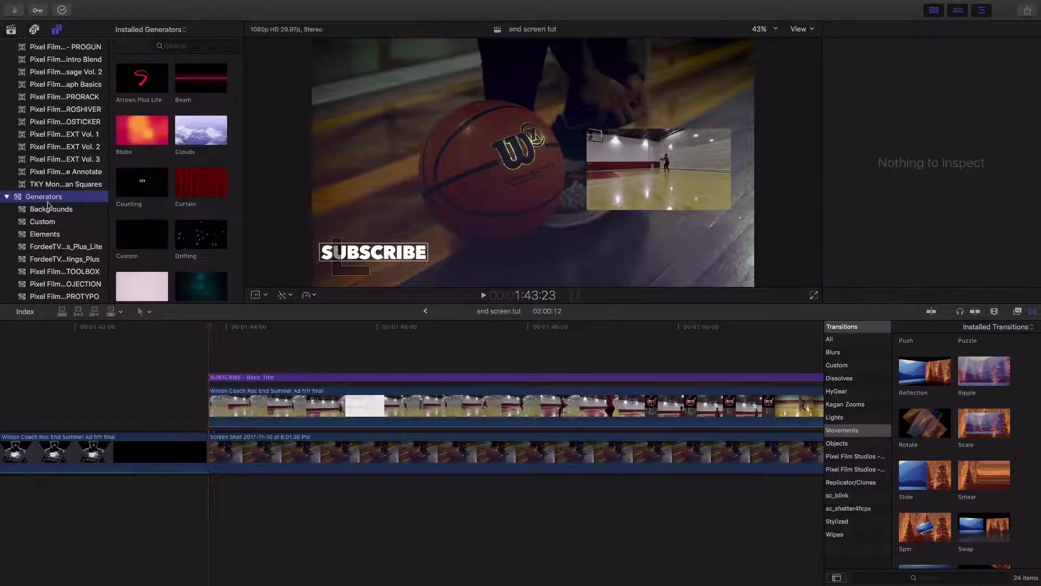
pyautogui.click(46, 223)
pyautogui.click(50, 211)
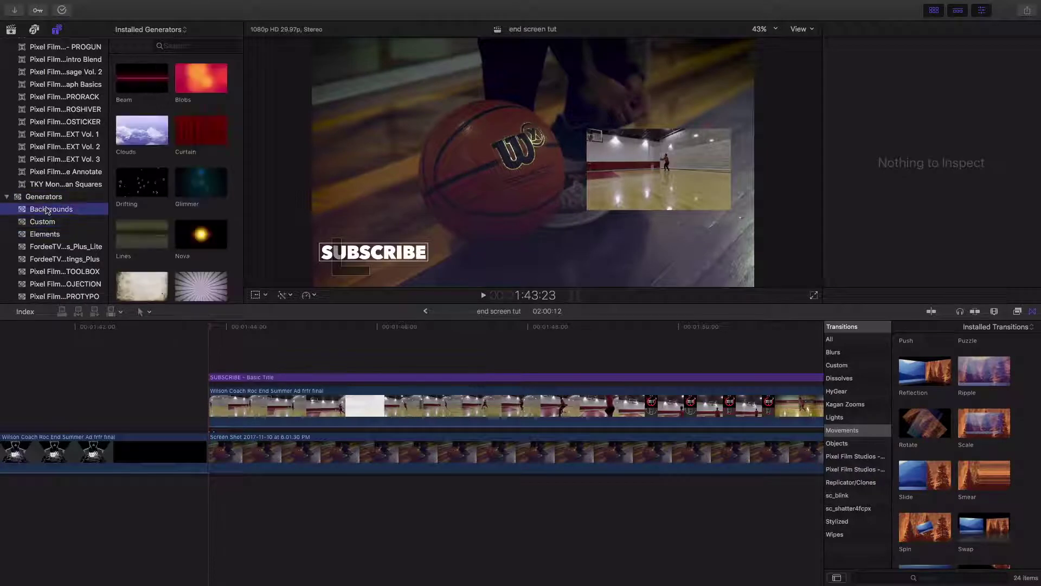
pyautogui.click(51, 236)
pyautogui.scroll(-3, 49, 244)
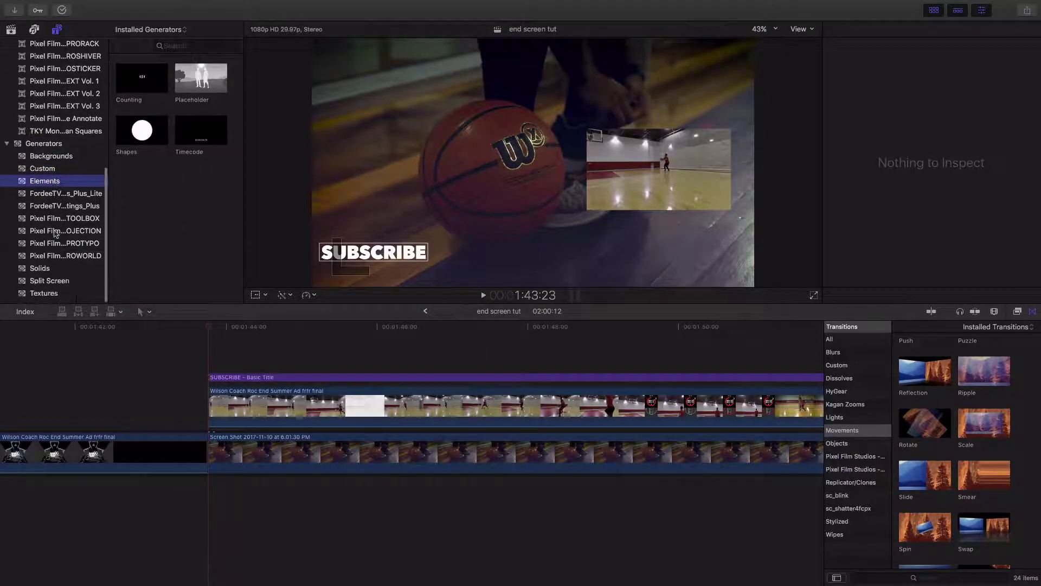
pyautogui.click(40, 272)
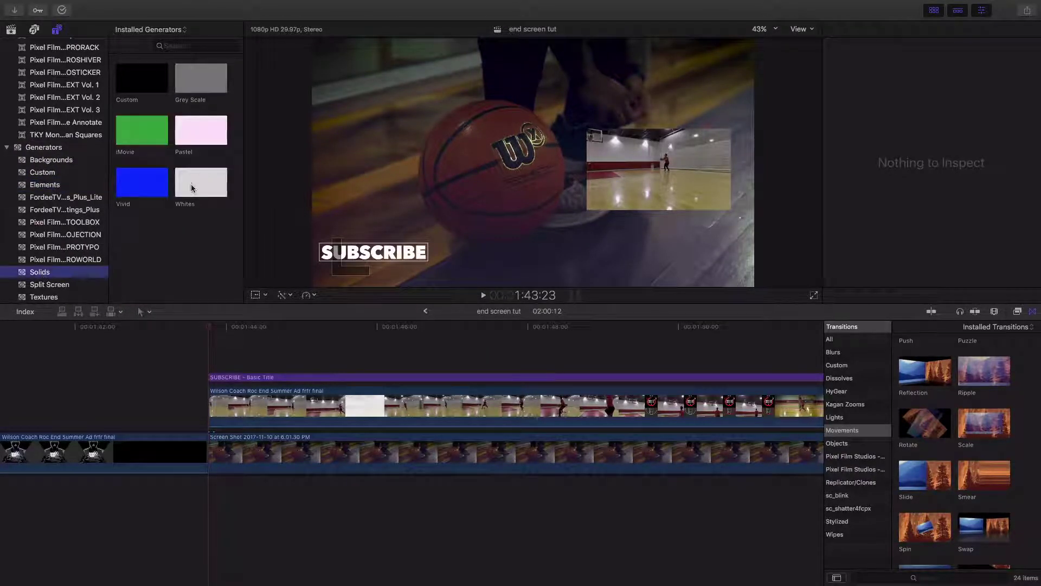
pyautogui.moveTo(143, 79); pyautogui.dragTo(213, 356)
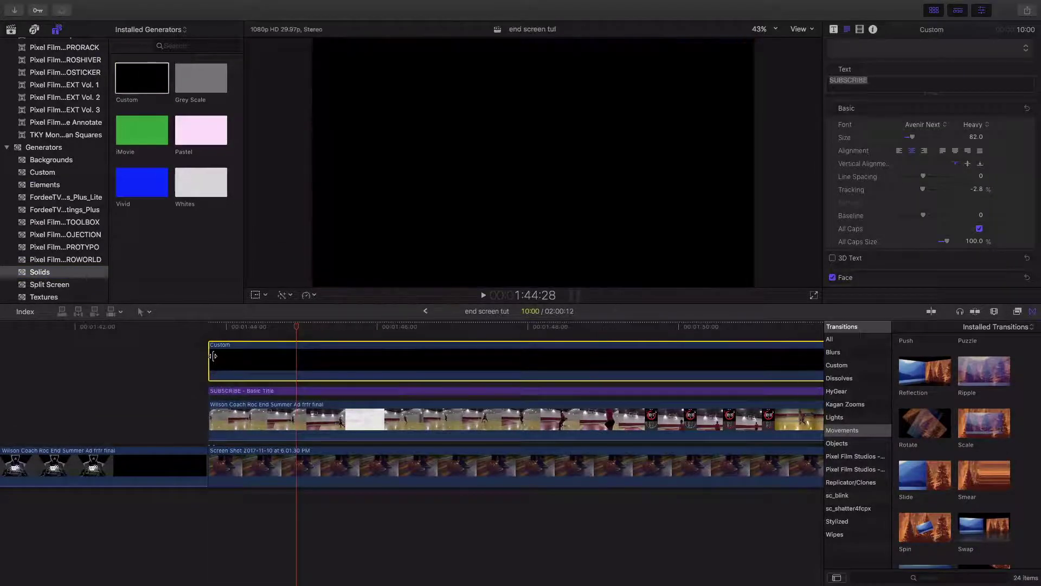
# Color the Custom solid dark red and move it beneath the SUBSCRIBE title.
pyautogui.click(236, 358)
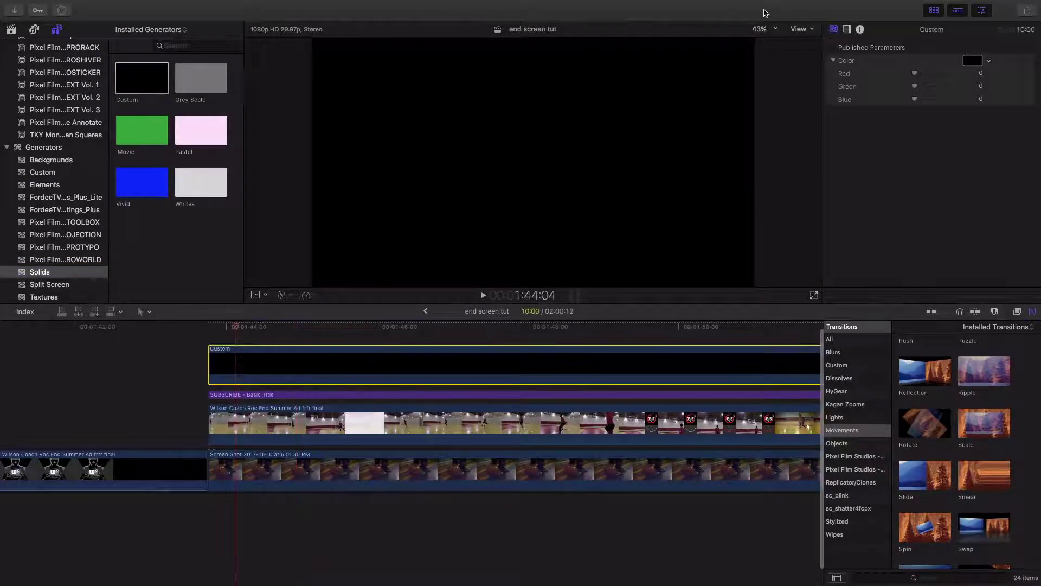
pyautogui.moveTo(972, 61)
pyautogui.click(987, 62)
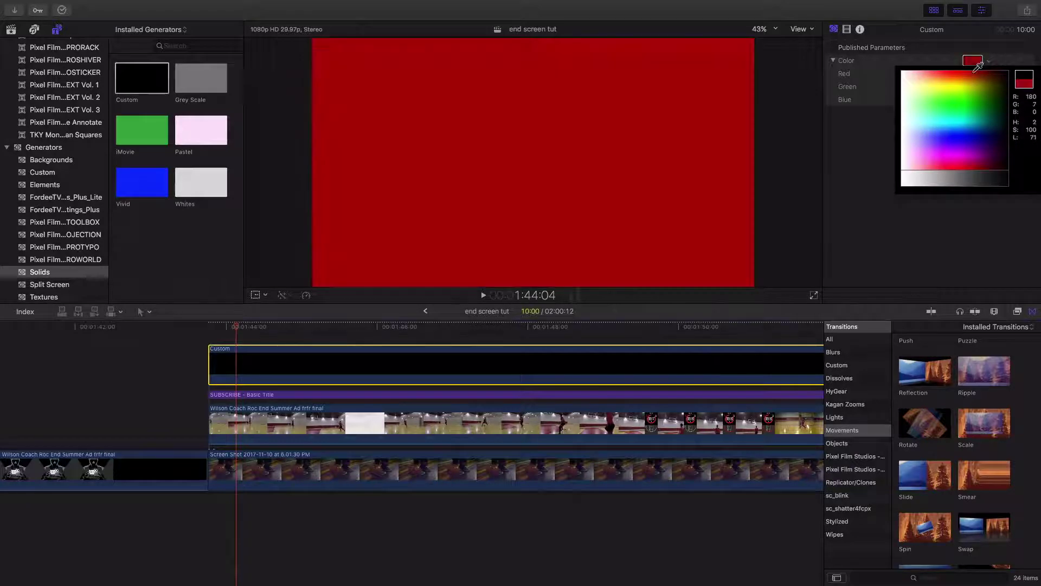
pyautogui.click(973, 62)
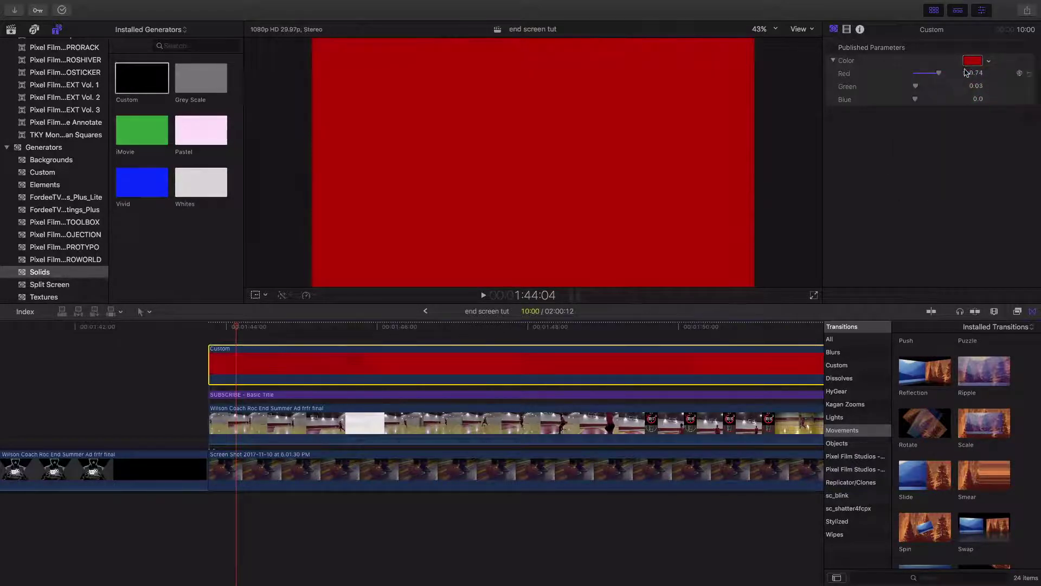
pyautogui.moveTo(271, 359); pyautogui.dragTo(272, 386)
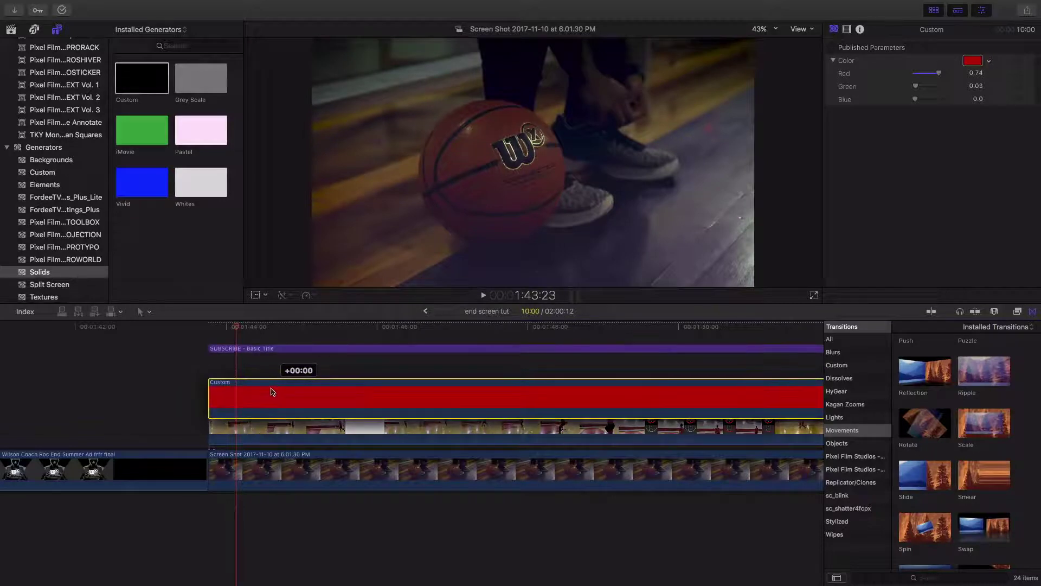
pyautogui.moveTo(273, 386); pyautogui.dragTo(265, 377)
pyautogui.click(264, 377)
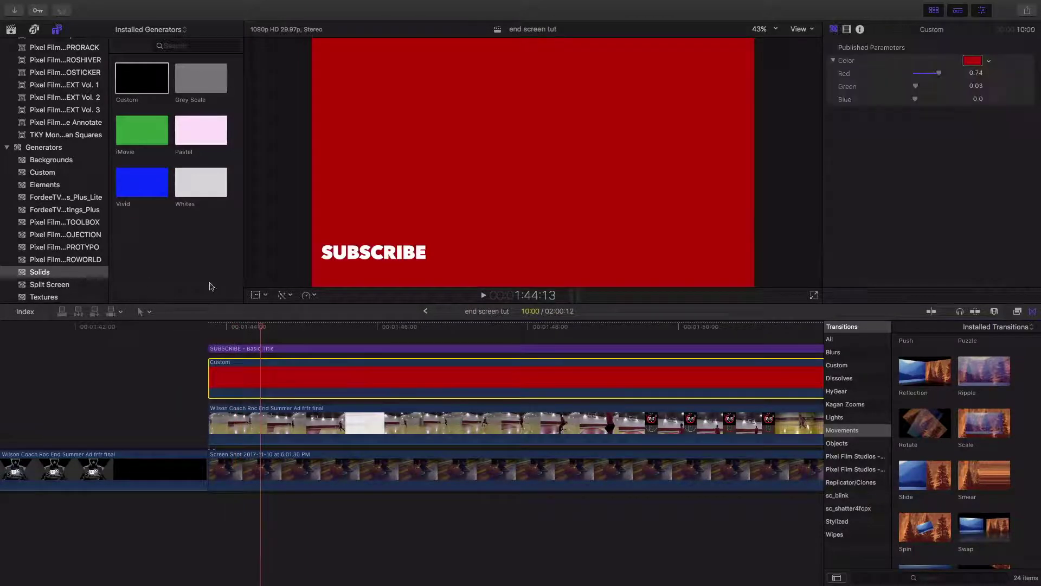
# Crop the red solid's top, right and left edges tightly around SUBSCRIBE.
pyautogui.click(260, 296)
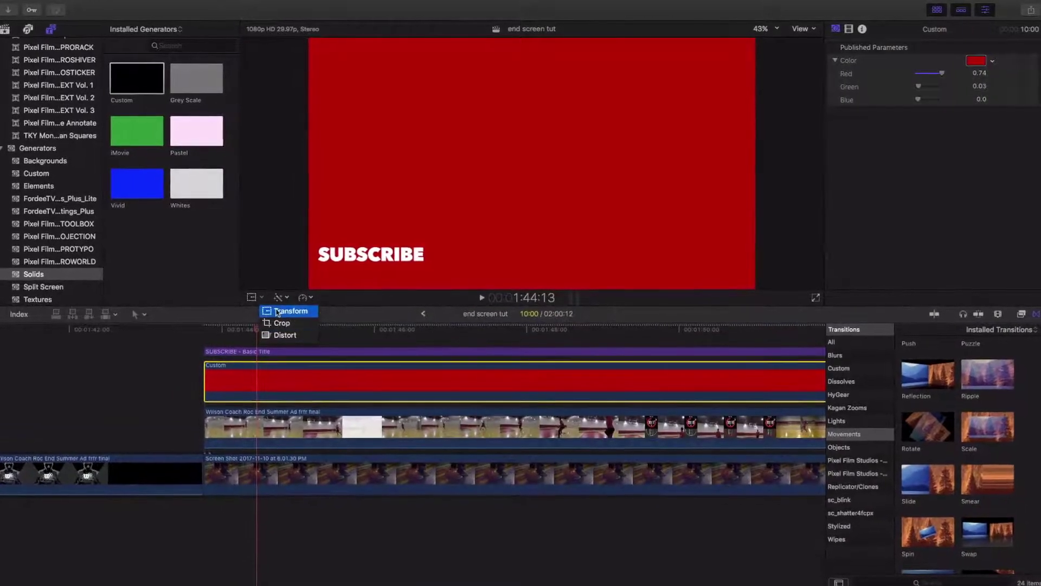
pyautogui.click(278, 327)
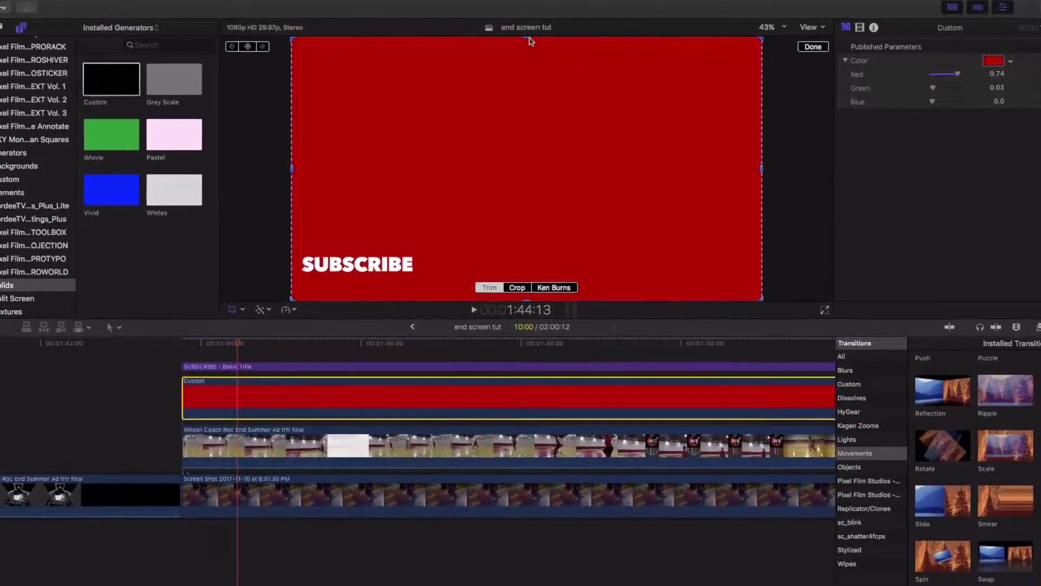
pyautogui.moveTo(528, 40)
pyautogui.mouseDown()
pyautogui.moveTo(525, 142)
pyautogui.moveTo(488, 262)
pyautogui.mouseUp()
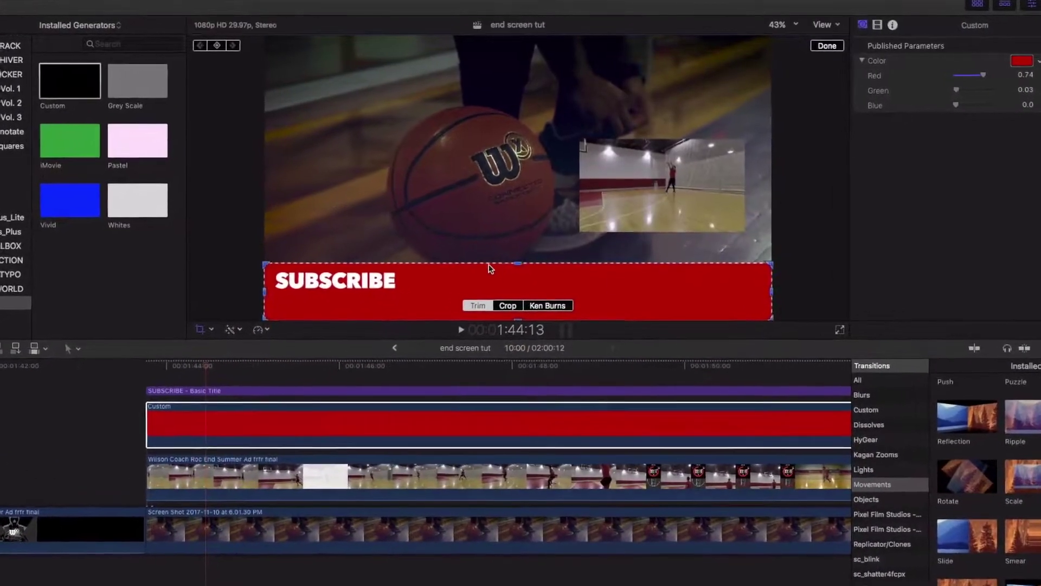
pyautogui.moveTo(777, 305); pyautogui.dragTo(392, 295)
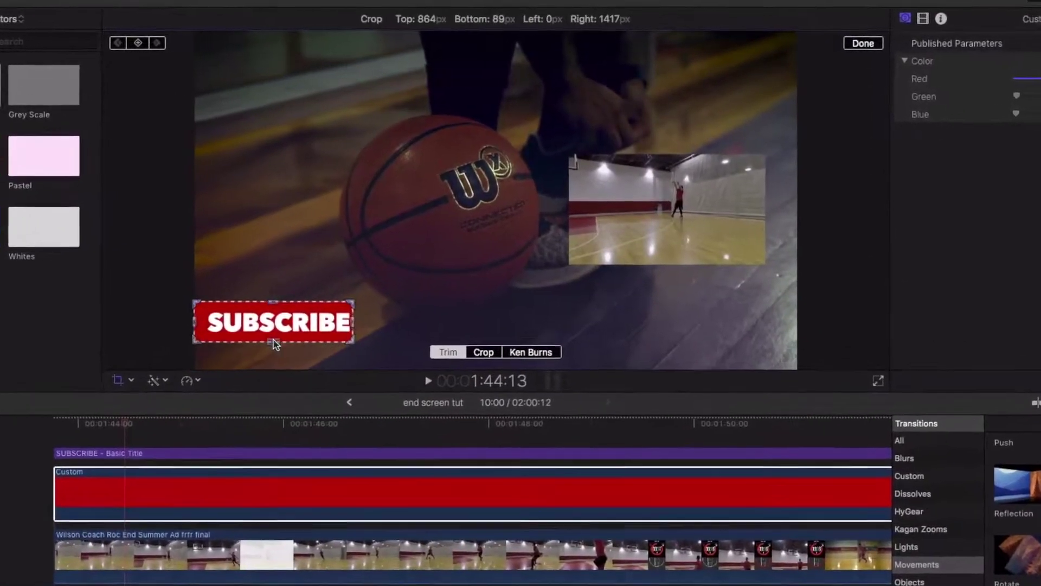
pyautogui.moveTo(190, 330); pyautogui.dragTo(152, 358)
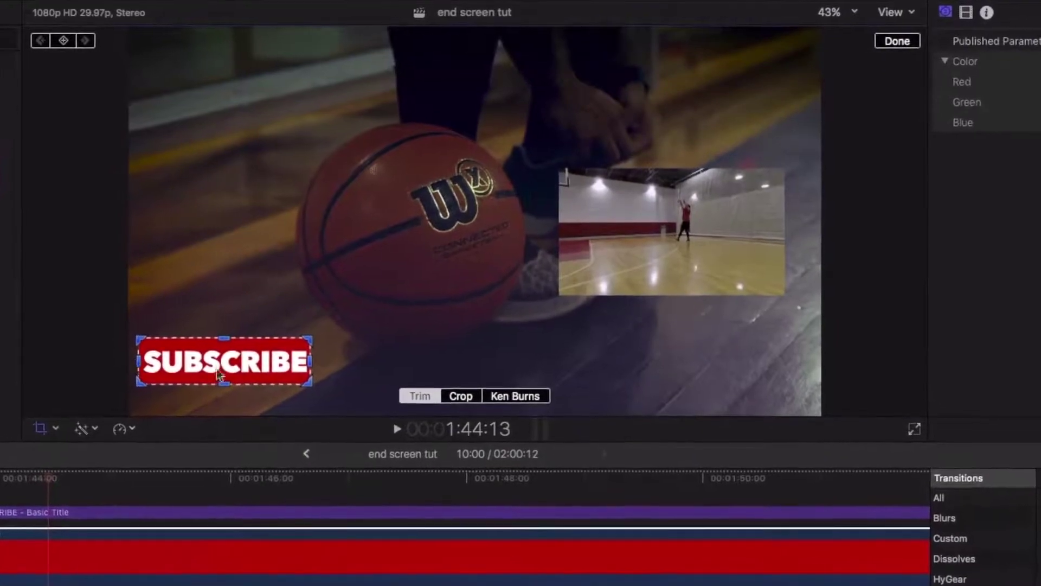
pyautogui.moveTo(317, 365); pyautogui.dragTo(315, 367)
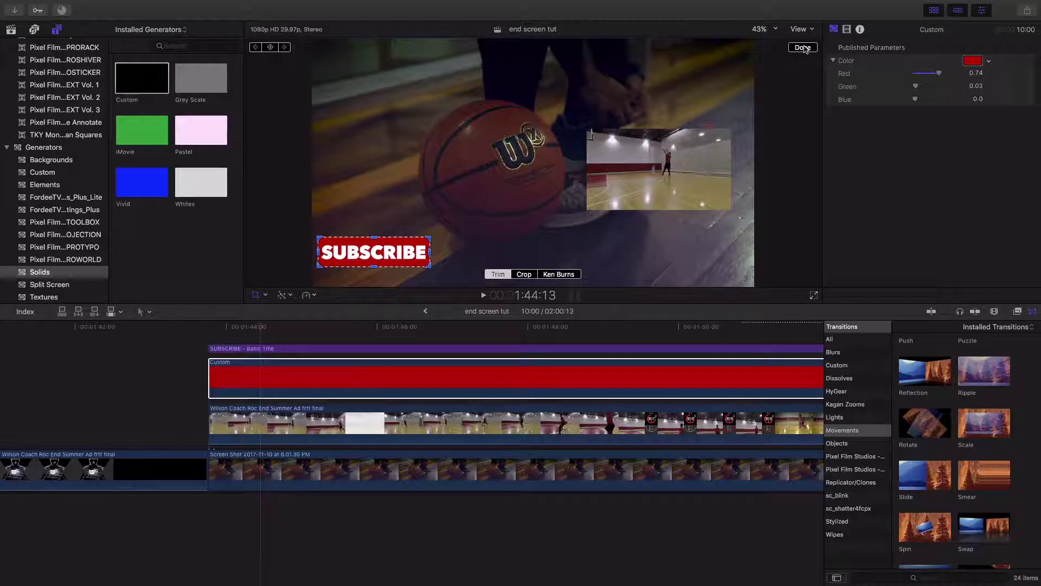
pyautogui.click(803, 49)
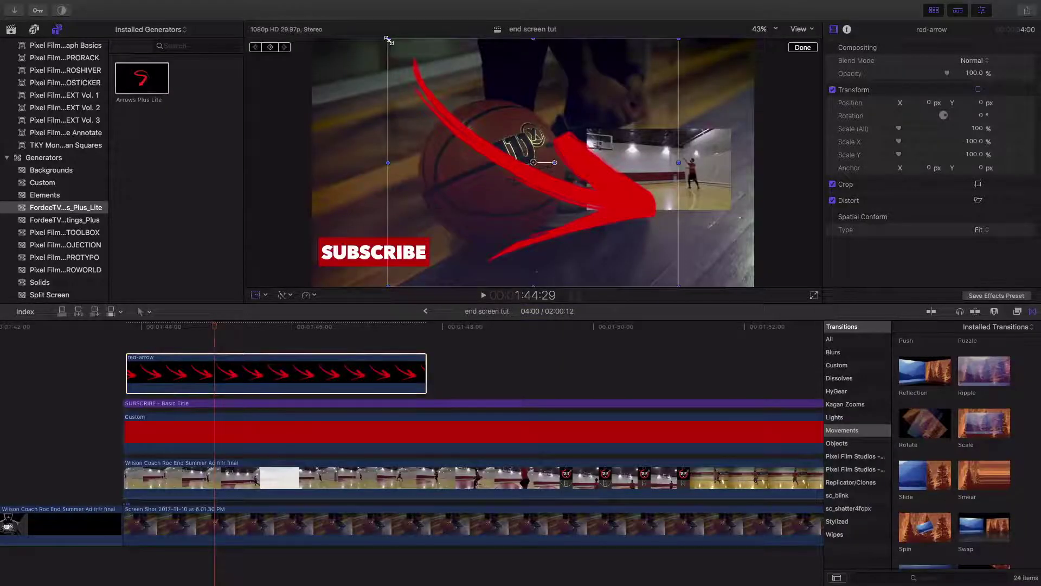
# Scale the red arrow to about 21%, rotate it ~90°, and place it above SUBSCRIBE.
pyautogui.moveTo(388, 40); pyautogui.dragTo(582, 119)
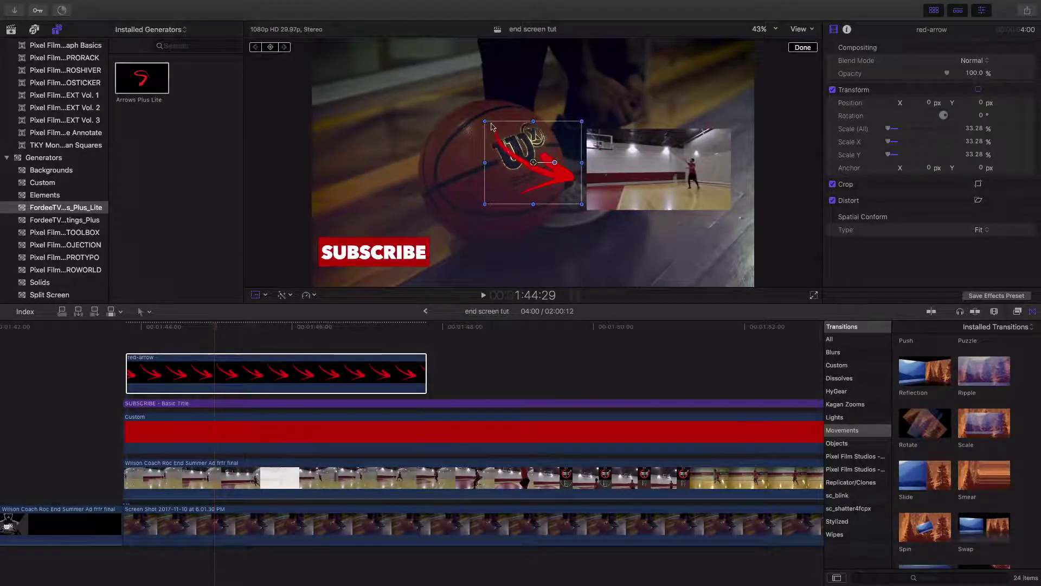
pyautogui.moveTo(485, 122); pyautogui.dragTo(549, 140)
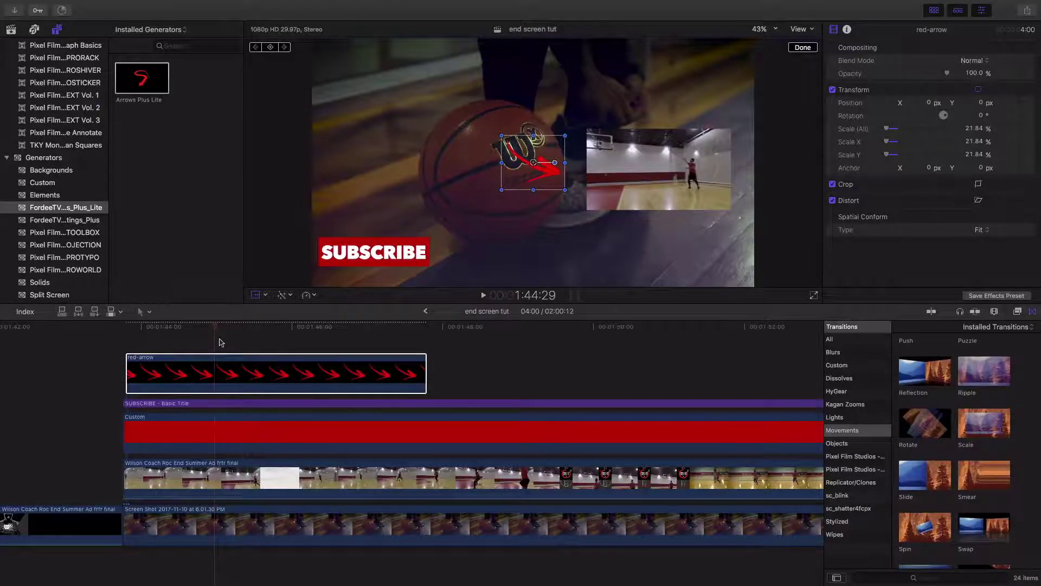
pyautogui.moveTo(555, 164); pyautogui.dragTo(378, 199)
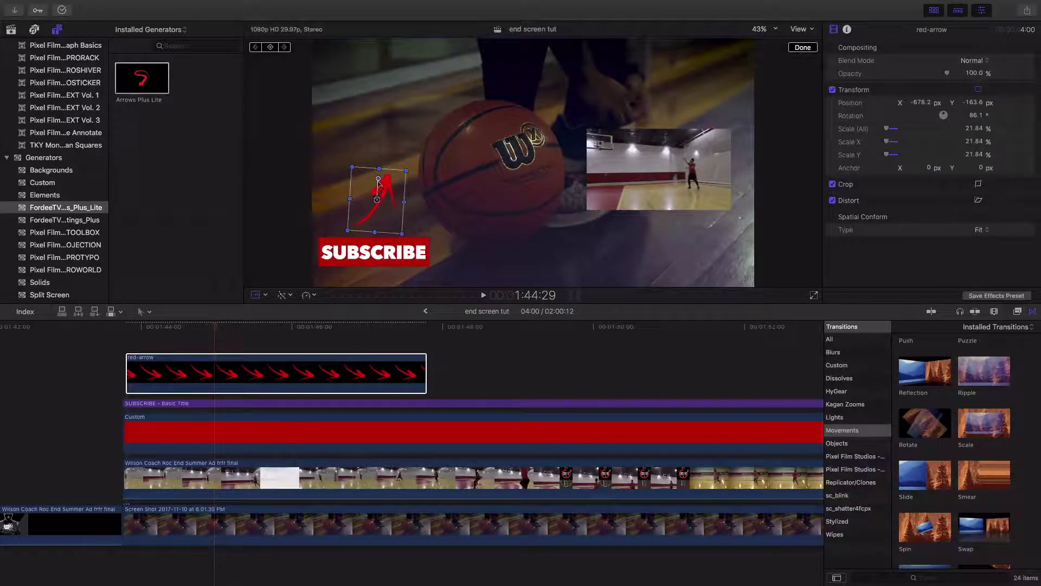
pyautogui.moveTo(378, 184); pyautogui.dragTo(353, 187)
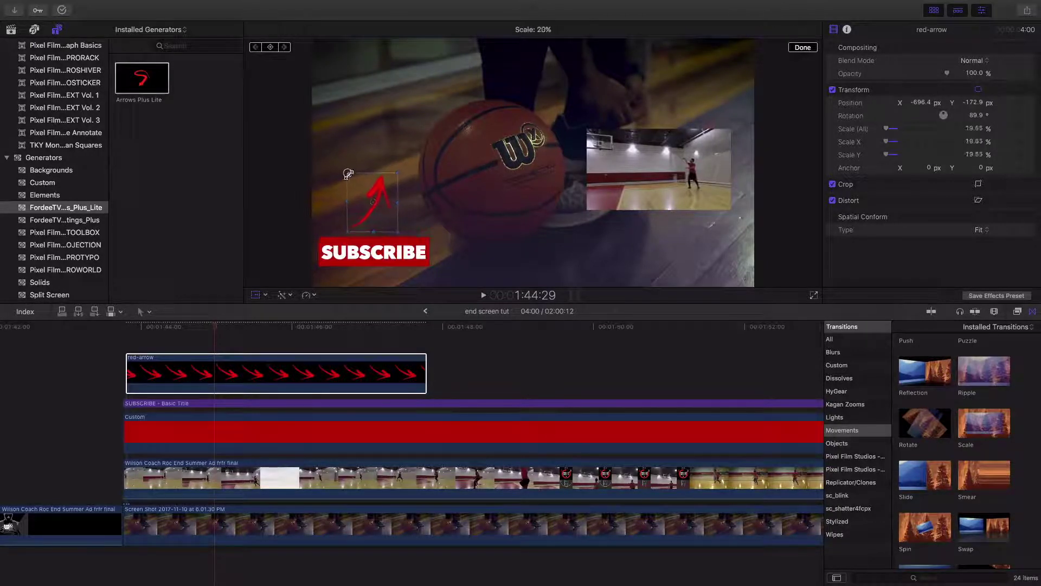
pyautogui.moveTo(372, 202); pyautogui.dragTo(361, 205)
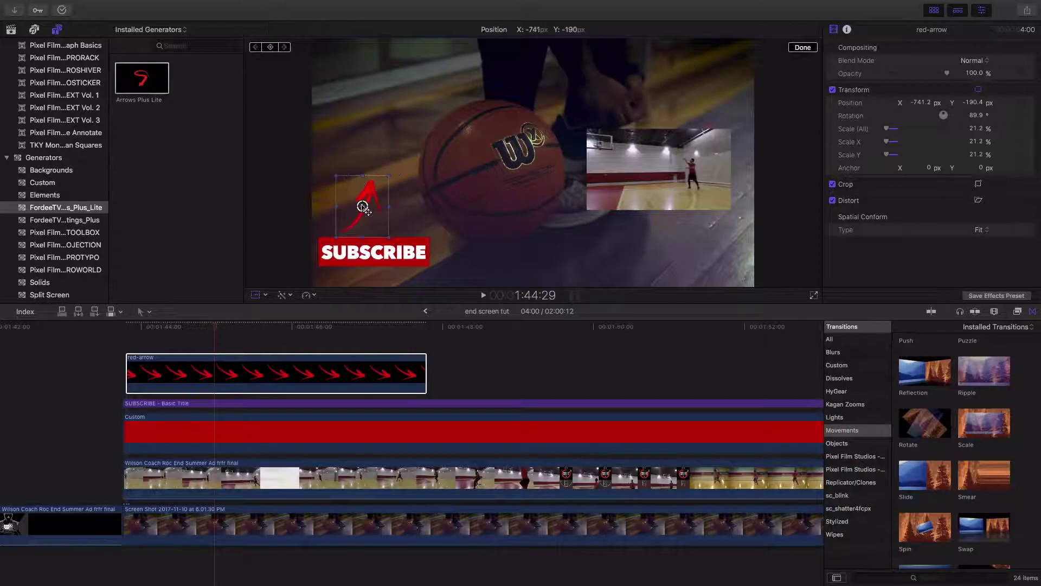
pyautogui.click(798, 52)
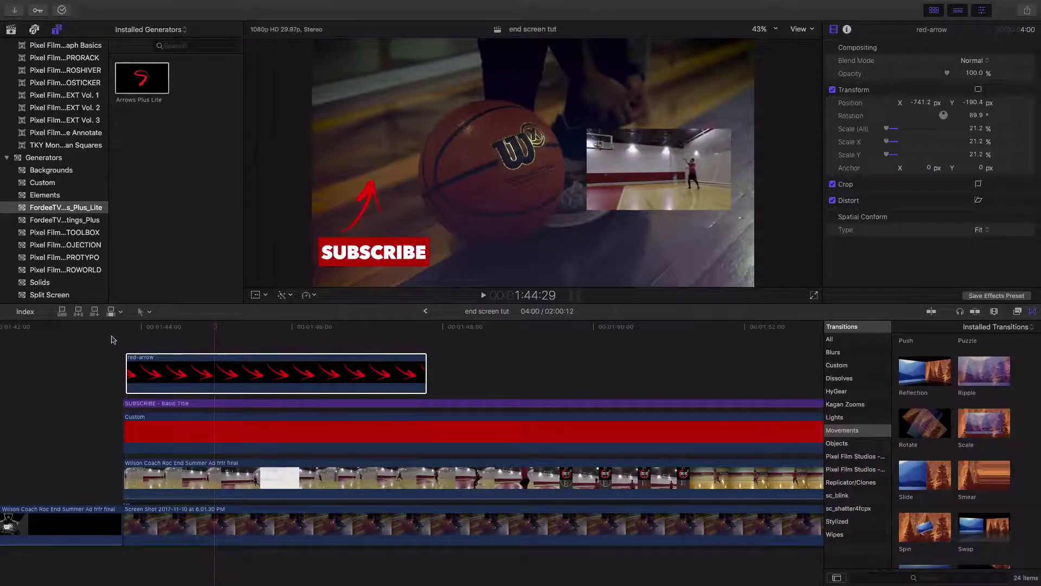
# Preview the end screen from its start and zoom the timeline out.
pyautogui.click(128, 343)
pyautogui.press('space')
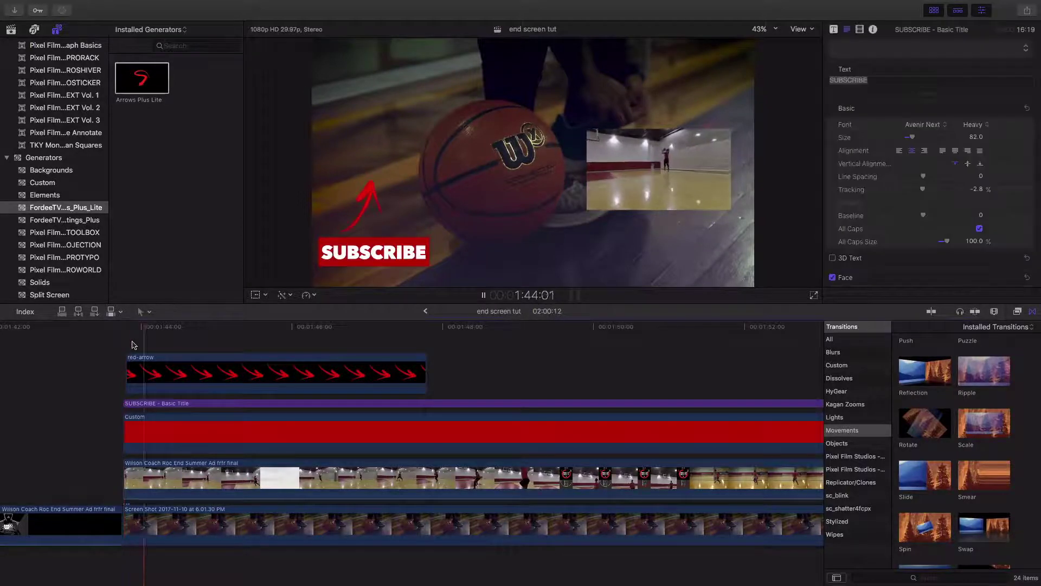
pyautogui.press('space')
pyautogui.hotkey('ctrl', '-')
pyautogui.hotkey('ctrl', '-')
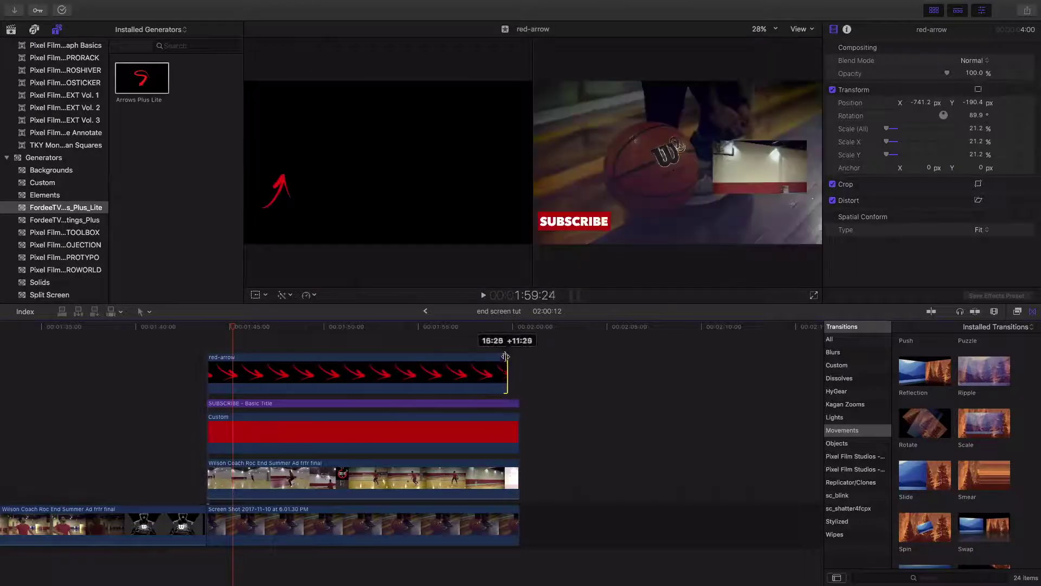
# Lengthen the red arrow clip and place the Ignite Cinemas logo clip at the end screen's start.
pyautogui.moveTo(282, 372); pyautogui.dragTo(522, 372)
pyautogui.moveTo(200, 332); pyautogui.dragTo(229, 370)
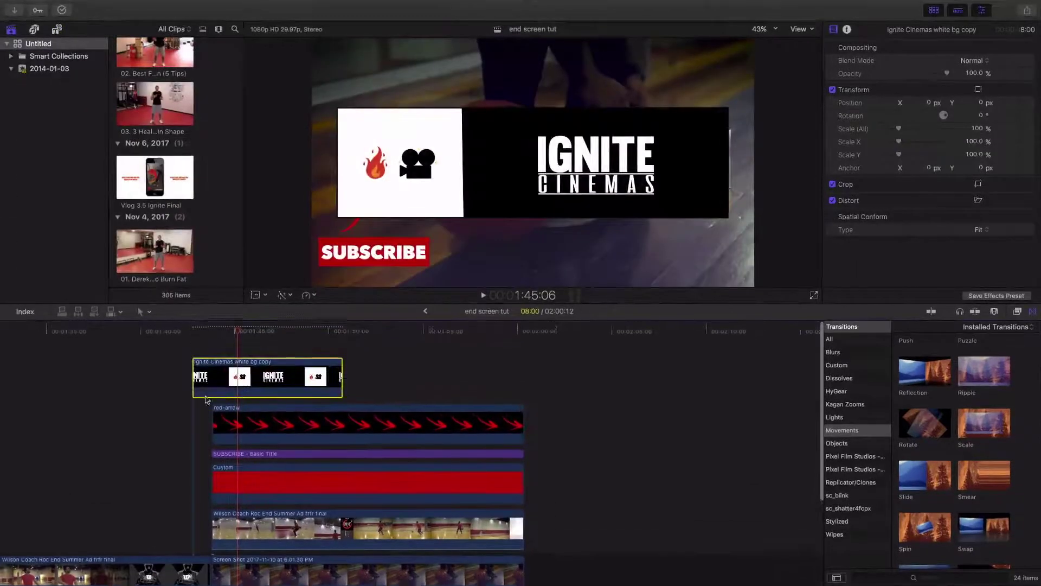
pyautogui.moveTo(229, 370); pyautogui.dragTo(225, 359)
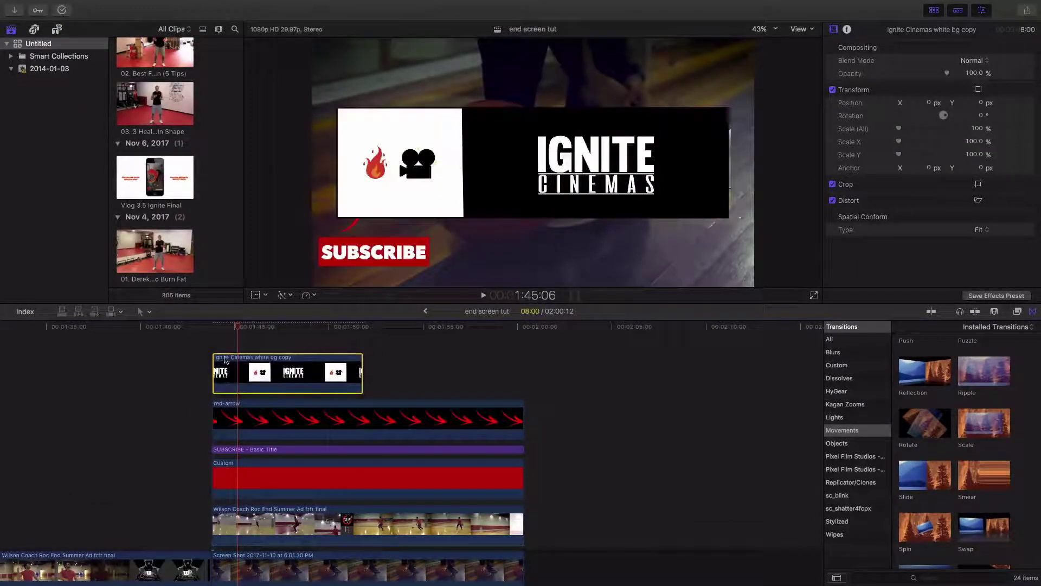
# Scale the logo to about 37%, move it top-left, and lengthen its clip.
pyautogui.click(256, 295)
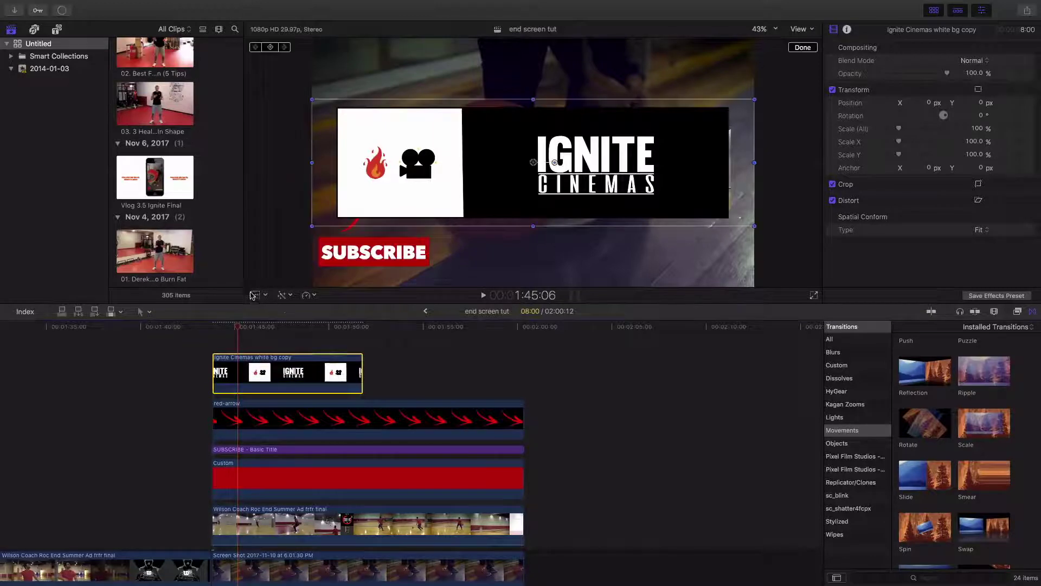
pyautogui.moveTo(309, 97); pyautogui.dragTo(455, 149)
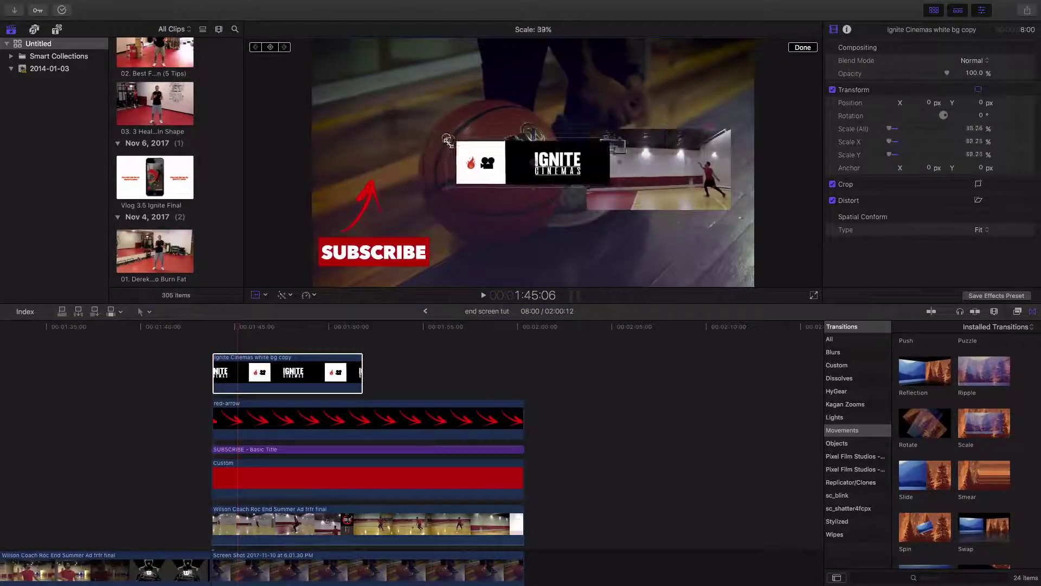
pyautogui.moveTo(533, 162); pyautogui.dragTo(394, 67)
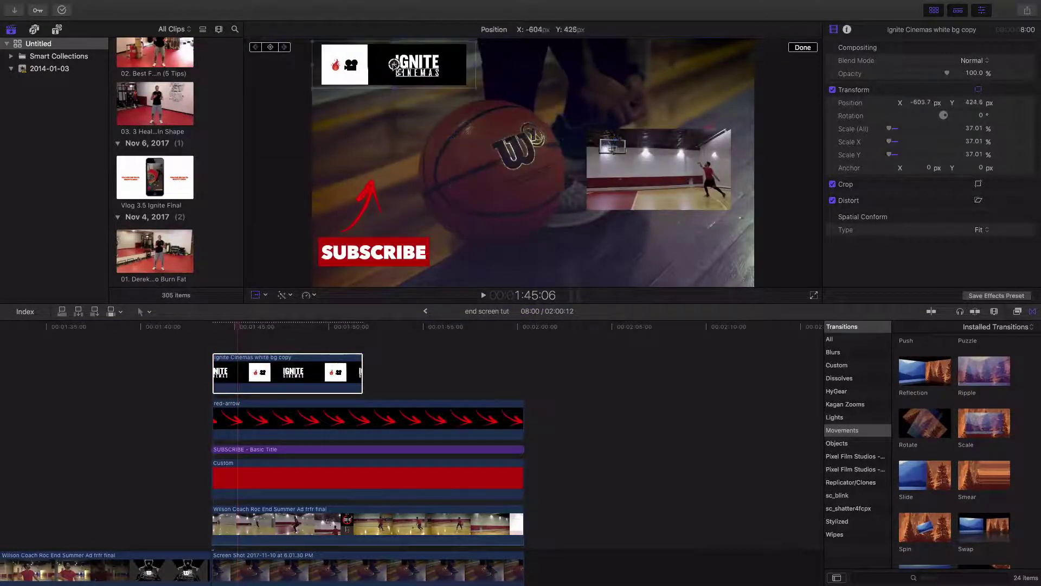
pyautogui.moveTo(393, 67); pyautogui.dragTo(390, 65)
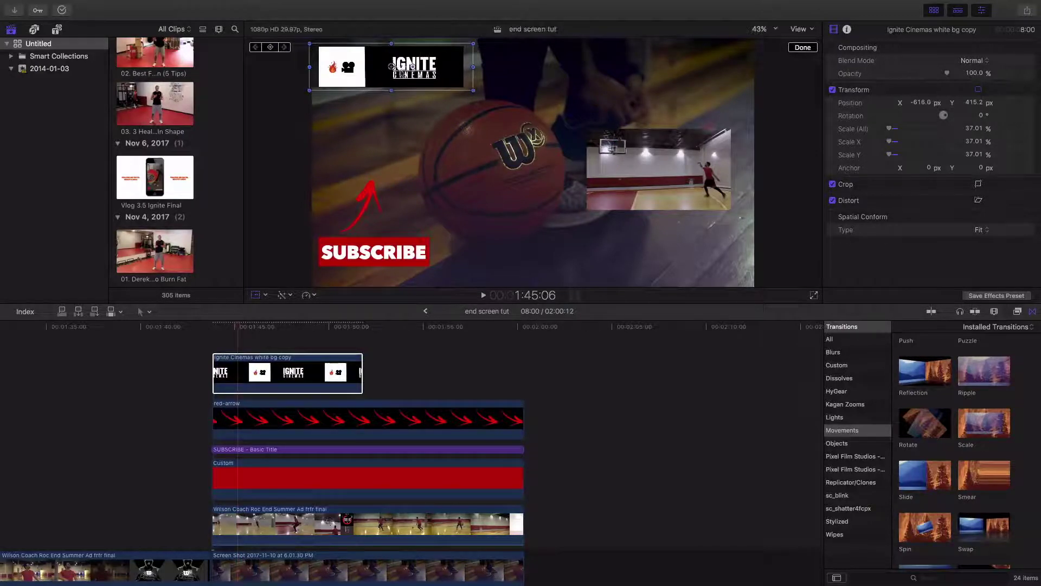
pyautogui.click(803, 48)
pyautogui.click(209, 342)
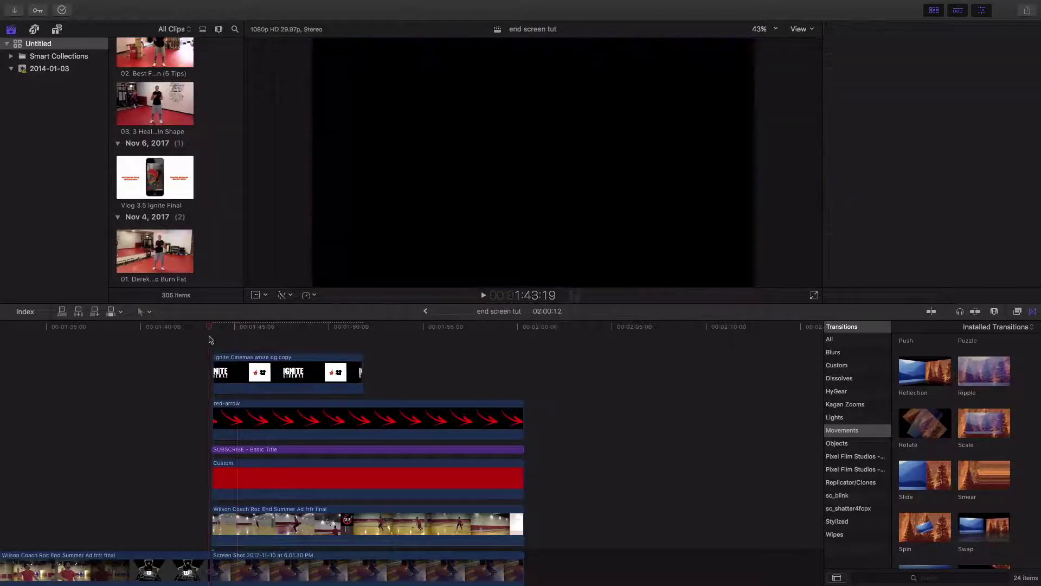
pyautogui.moveTo(363, 372); pyautogui.dragTo(522, 348)
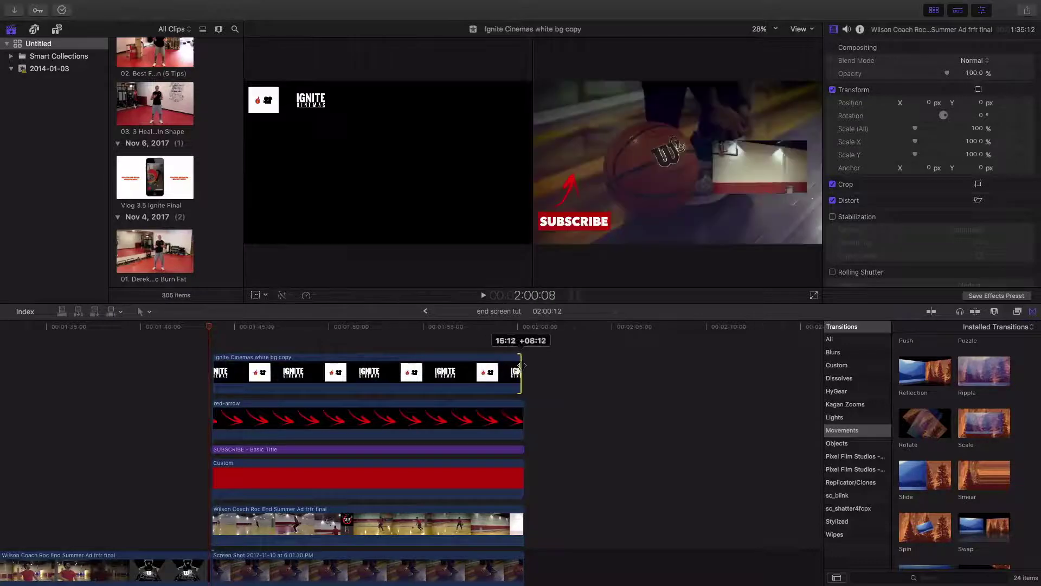
# Extend the Ignite Cinemas logo clip's end to the playhead at the end screen's end.
pyautogui.click(522, 349)
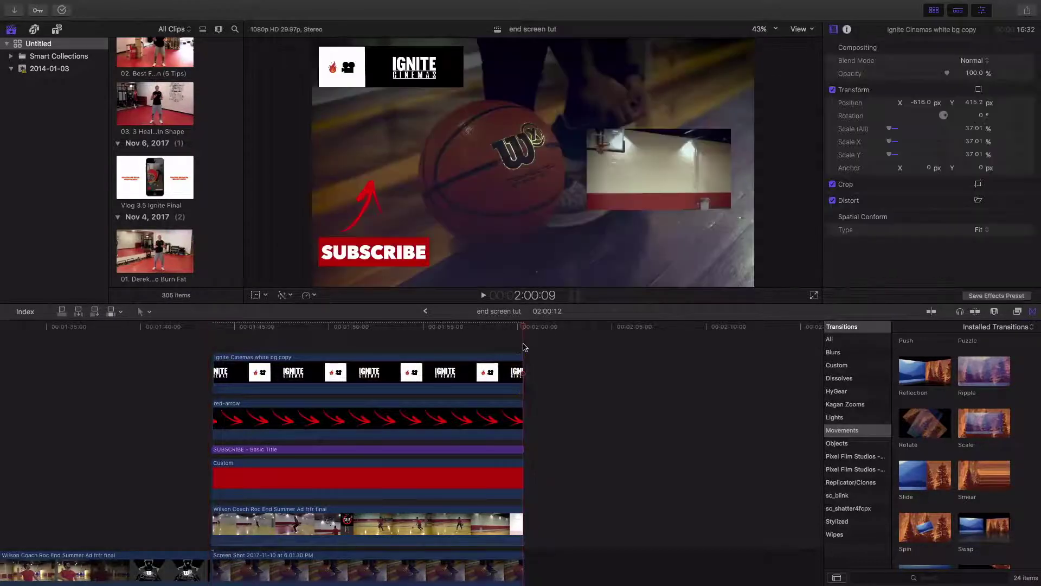
pyautogui.press('super+equal')
pyautogui.press('super+equal')
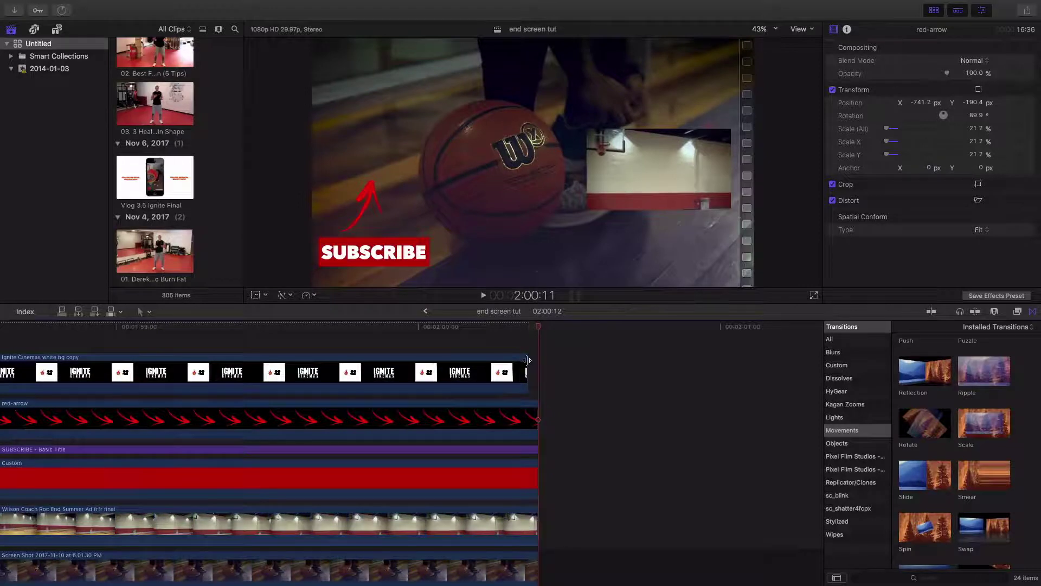
pyautogui.moveTo(528, 360); pyautogui.dragTo(537, 361)
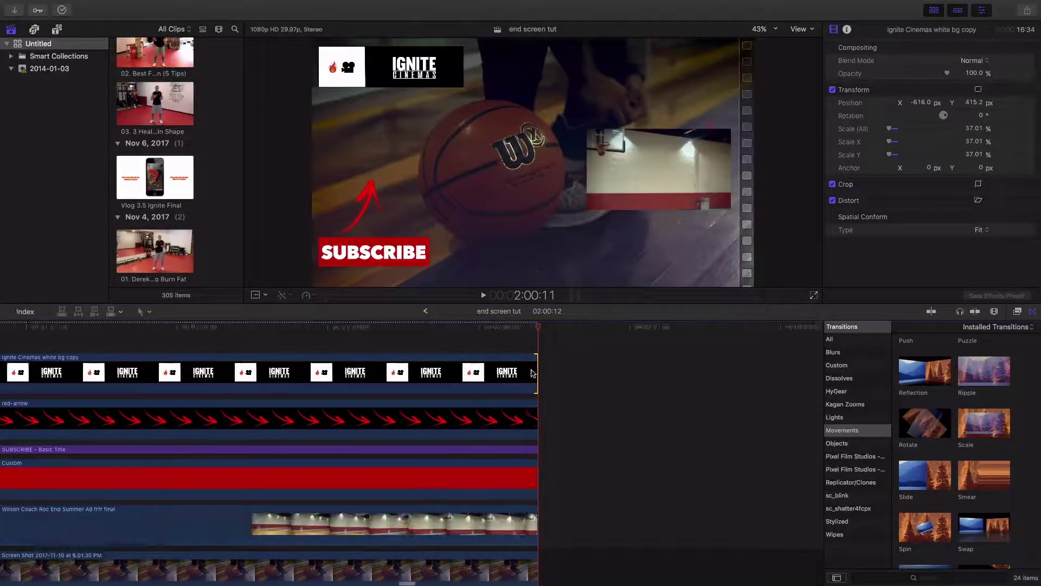
# Play the roughly 16-second outro backward and forward to review it.
pyautogui.press('Up')
pyautogui.press('j')
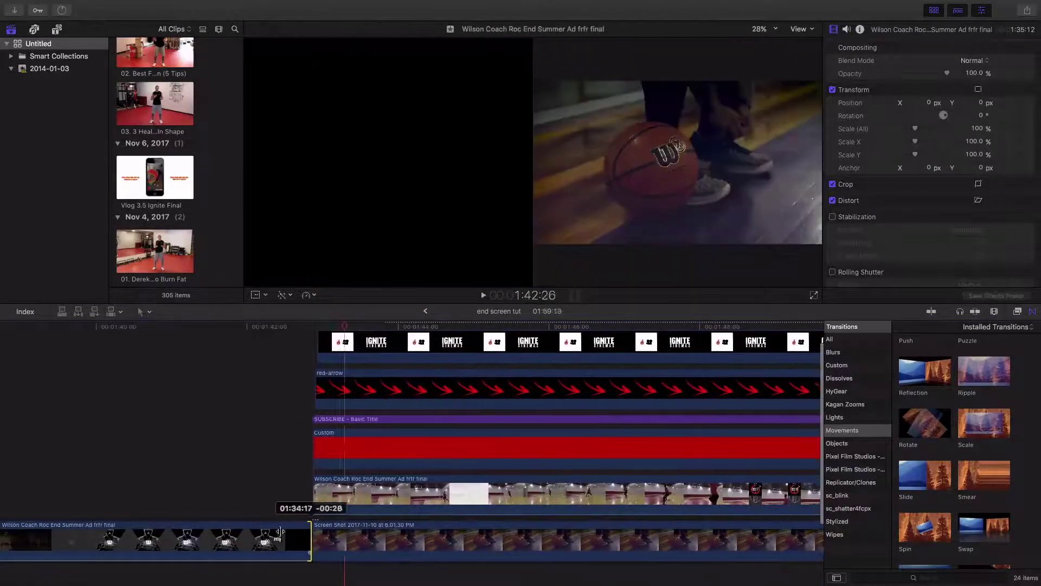
pyautogui.press('l')
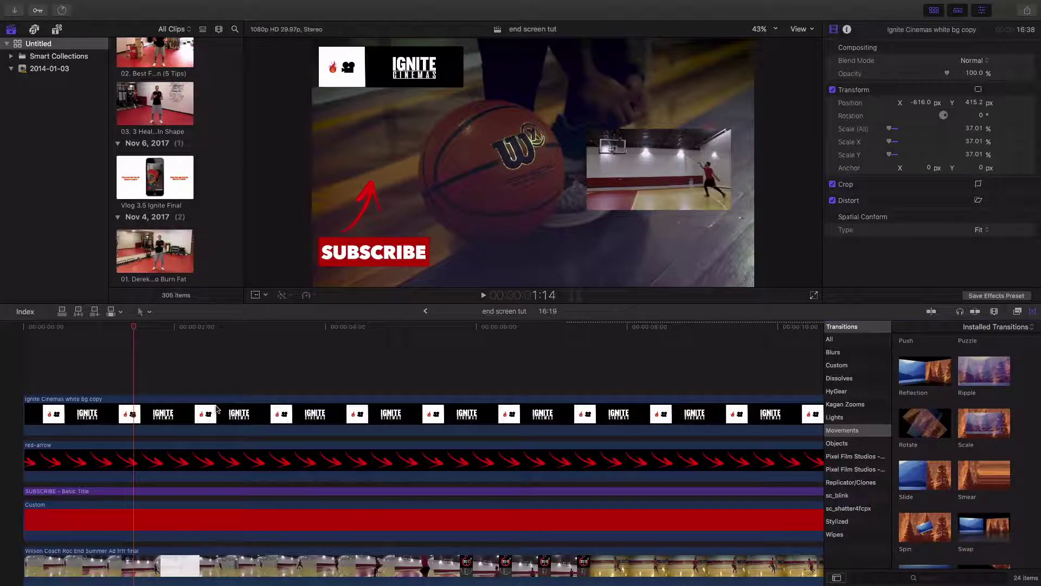
pyautogui.scroll(-2, 216, 409)
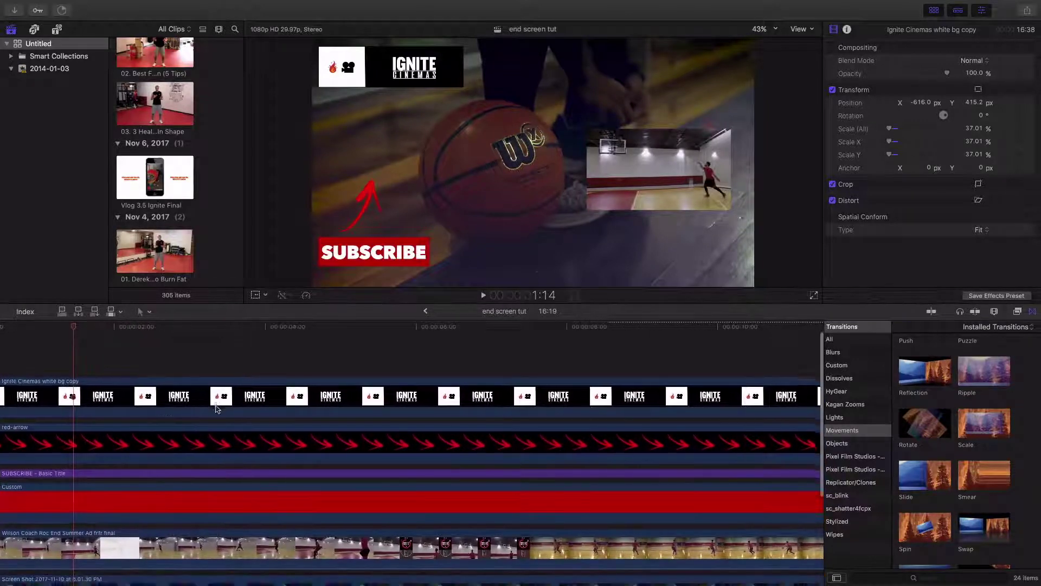
pyautogui.scroll(-1, 158, 514)
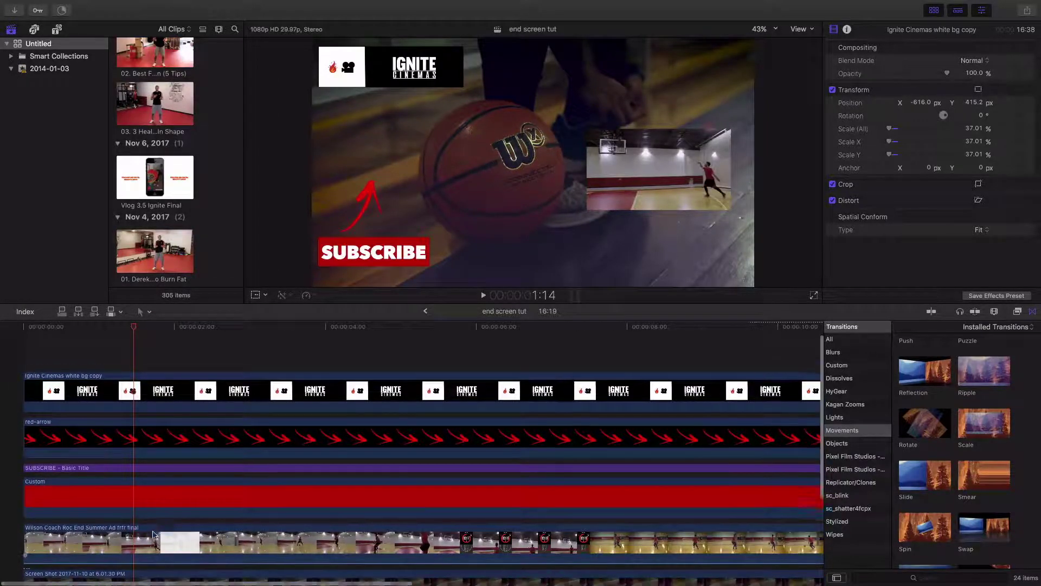
pyautogui.scroll(-3, 159, 514)
# Disable the Wilson Coach basketball-court inset clip so it no longer shows.
pyautogui.click(149, 515)
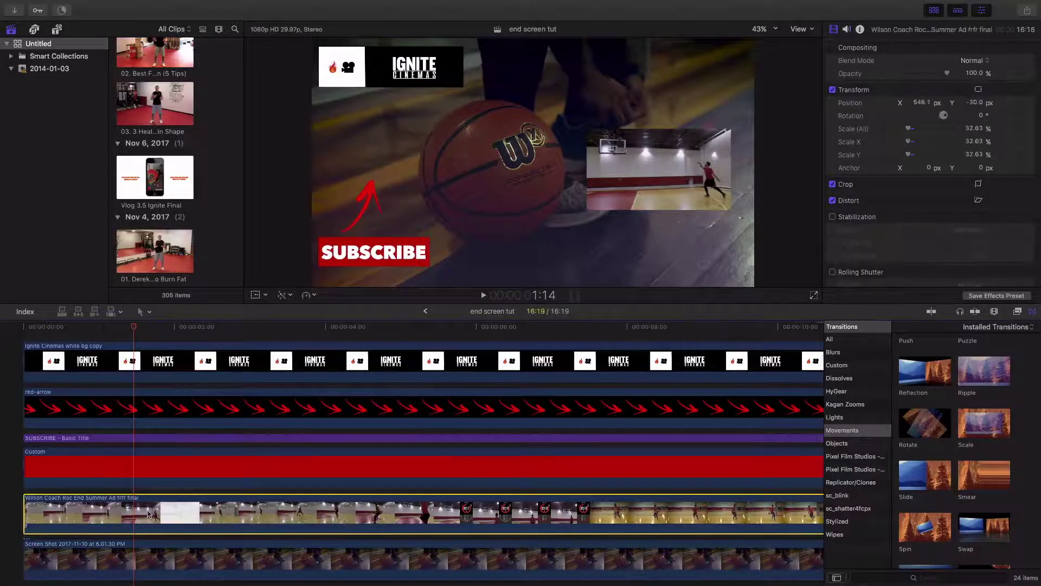
pyautogui.press('v')
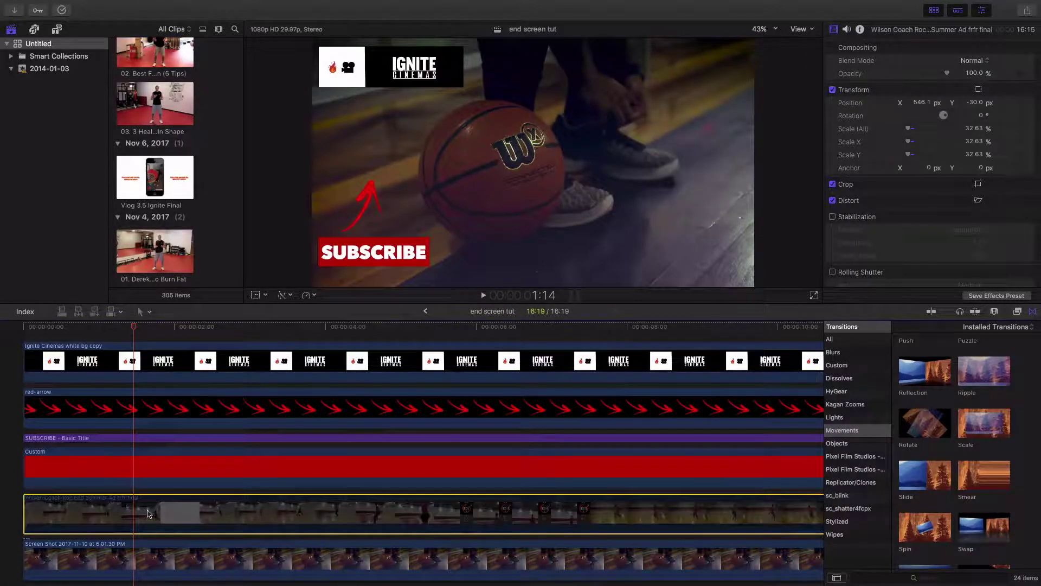
pyautogui.press('super+minus')
pyautogui.press('super+minus')
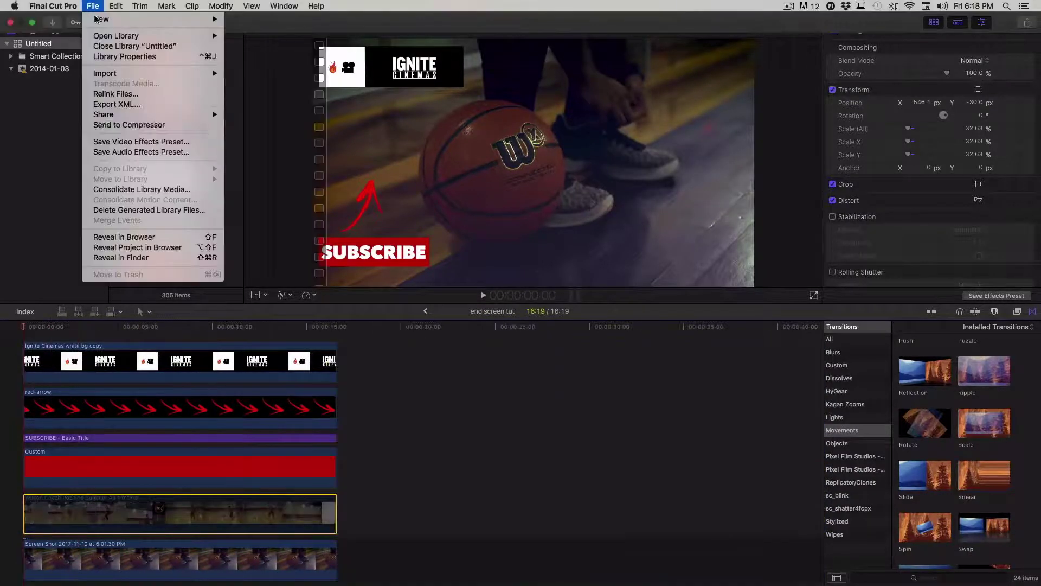
# Export the project as a master file titled 'end screen outro for all'.
pyautogui.click(280, 124)
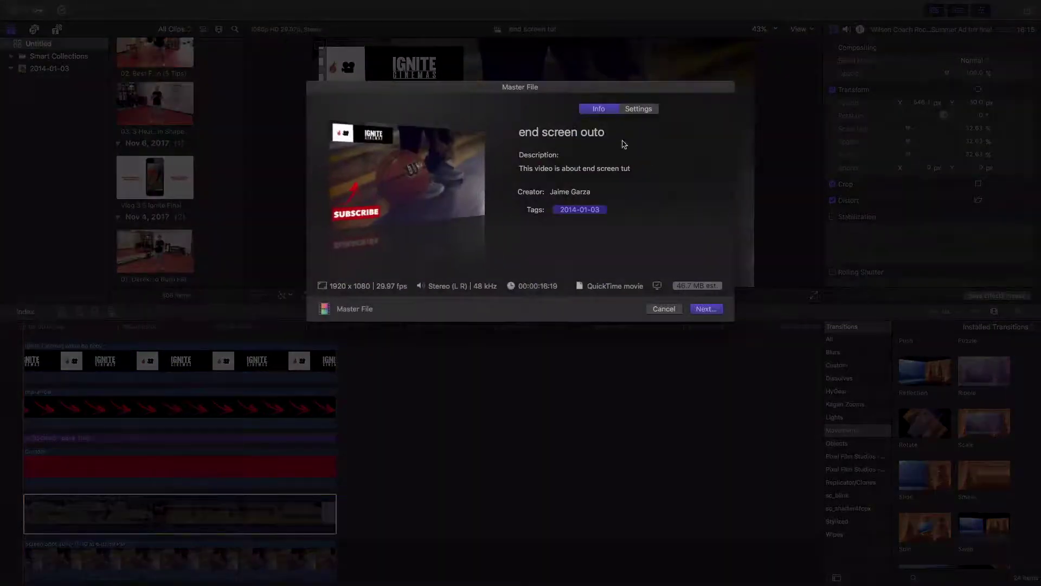
pyautogui.click(616, 134)
pyautogui.write('end screen outro for all')
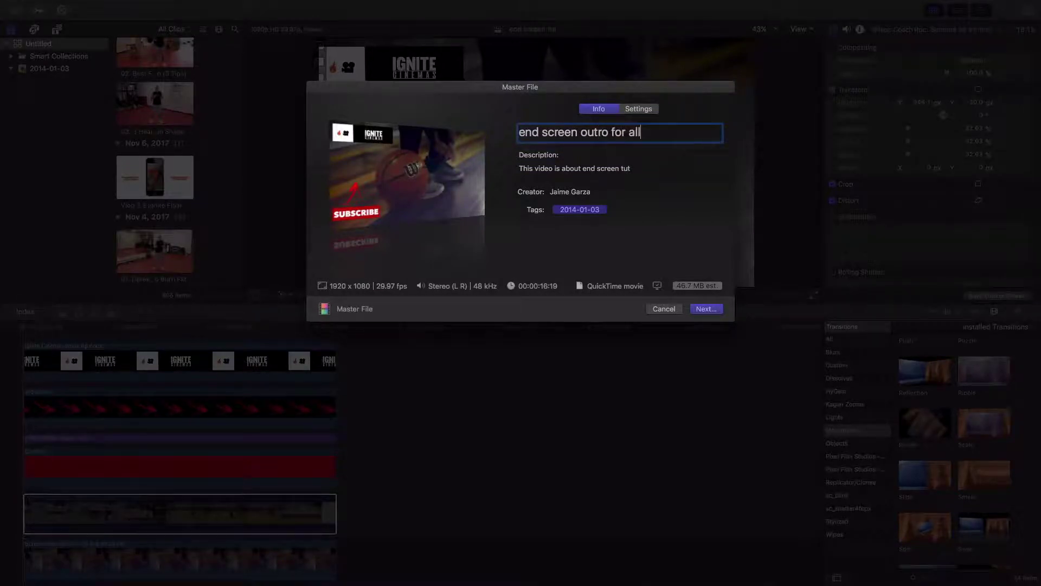
pyautogui.press('Return')
pyautogui.press('Return')
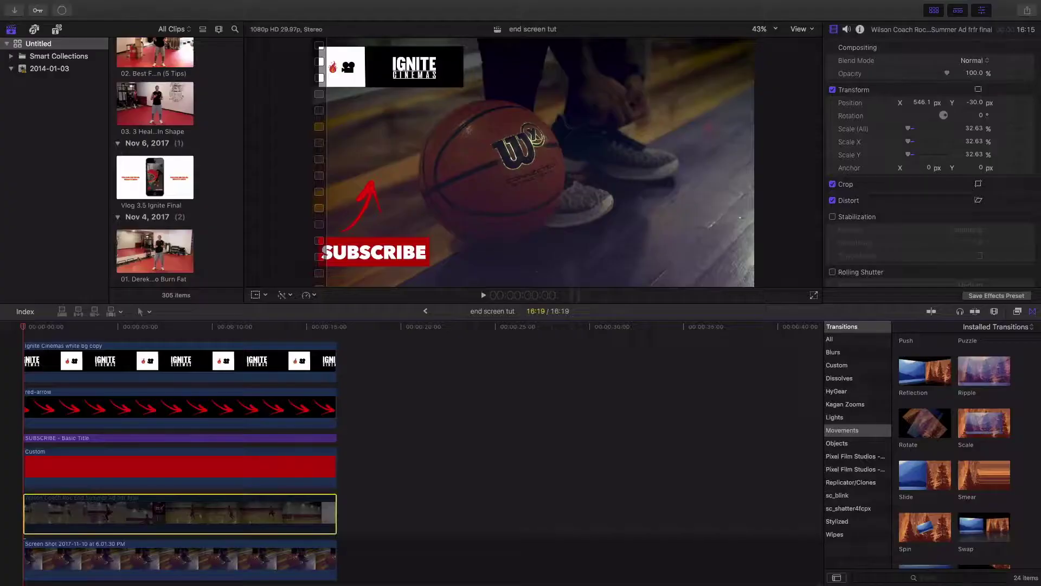